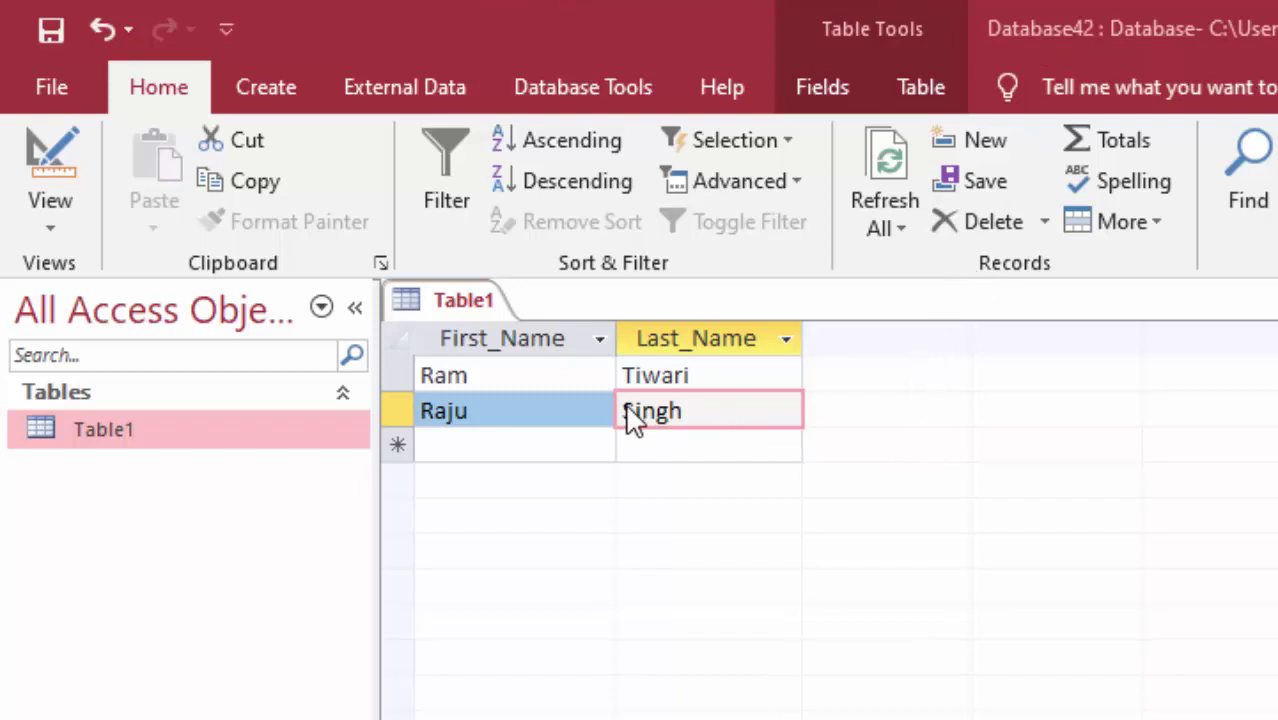
Step: Finish entering the last name in the second record's Last_Name cell of Table1
click(710, 412)
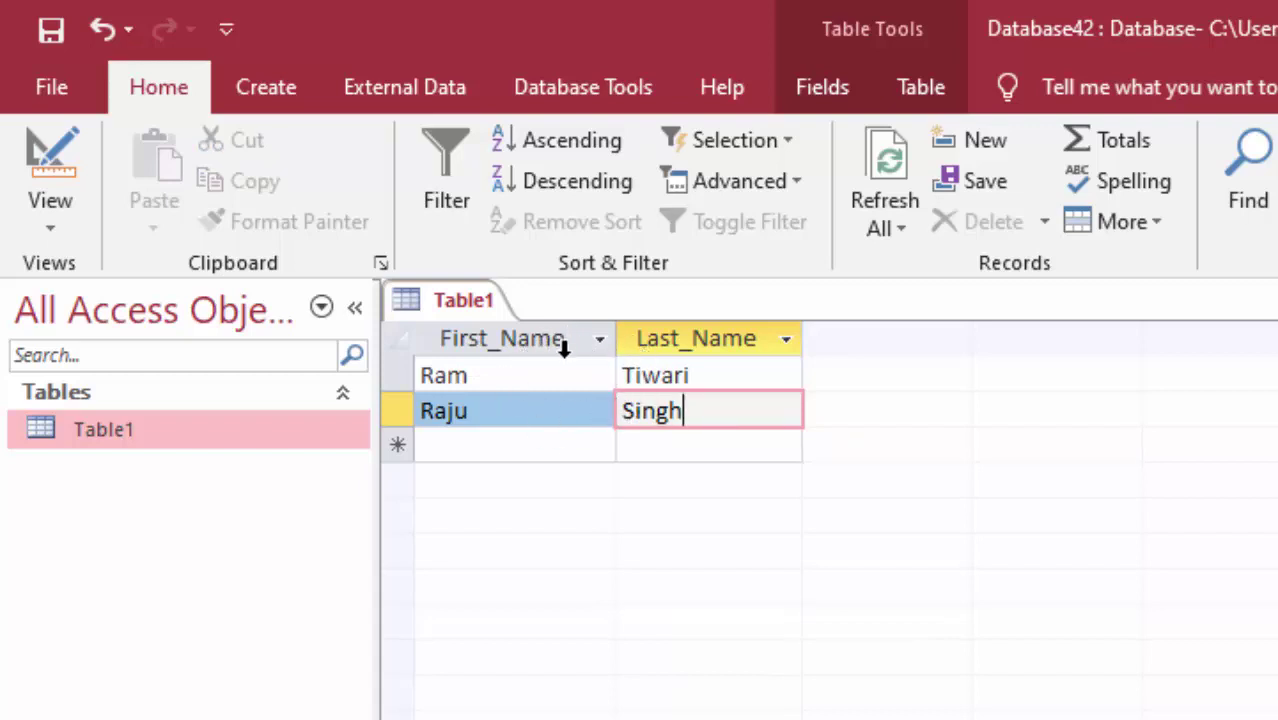
Step: Close the Table1 datasheet, then delete Table1 from the navigation pane and confirm
right_click(463, 305)
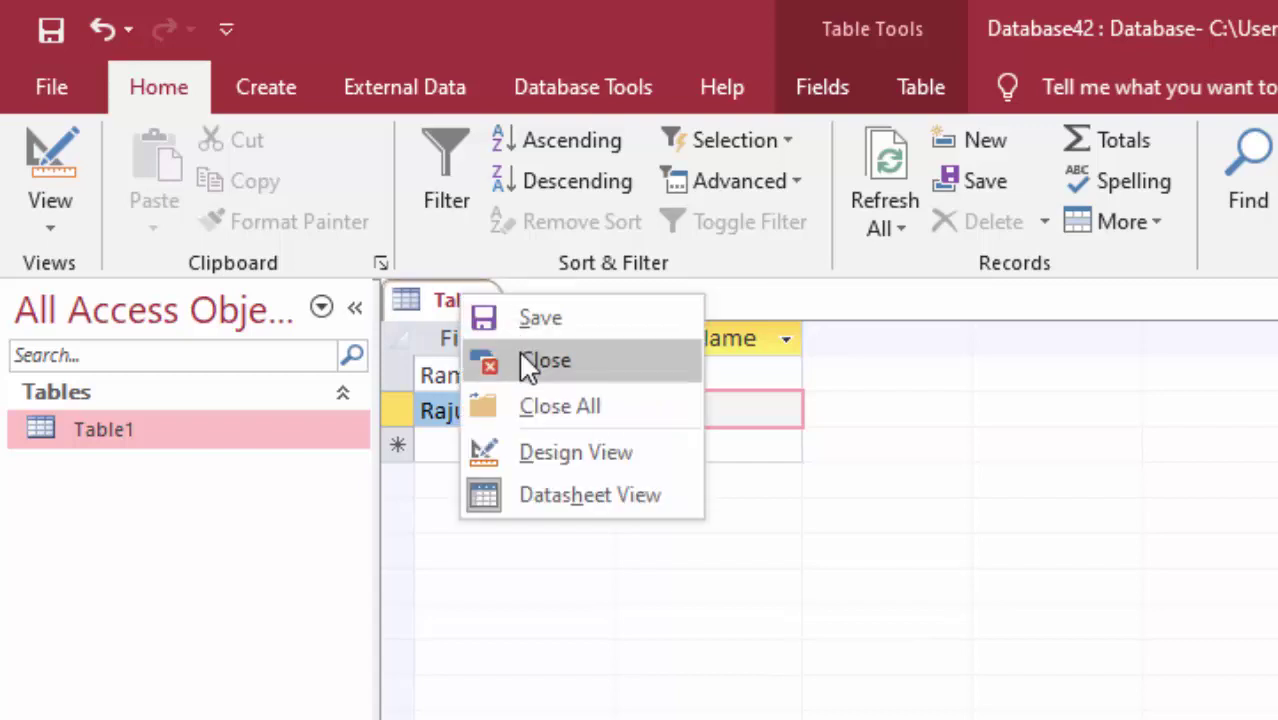
click(522, 356)
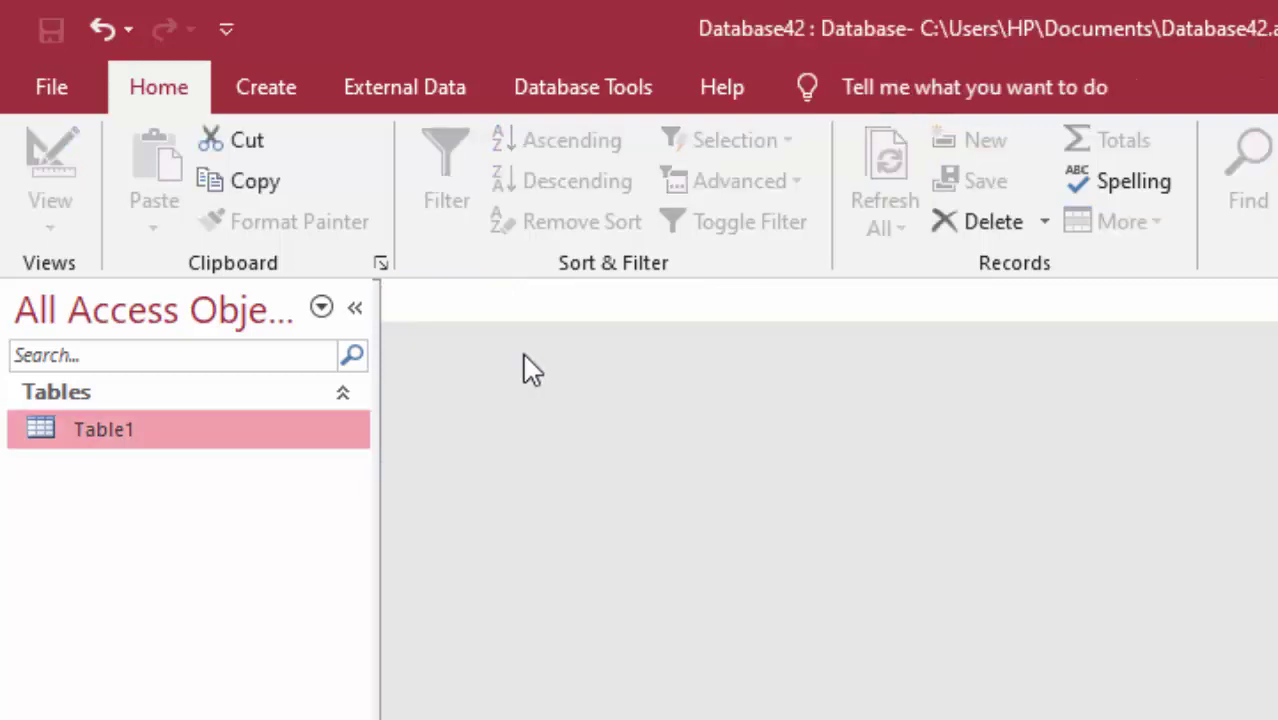
right_click(254, 424)
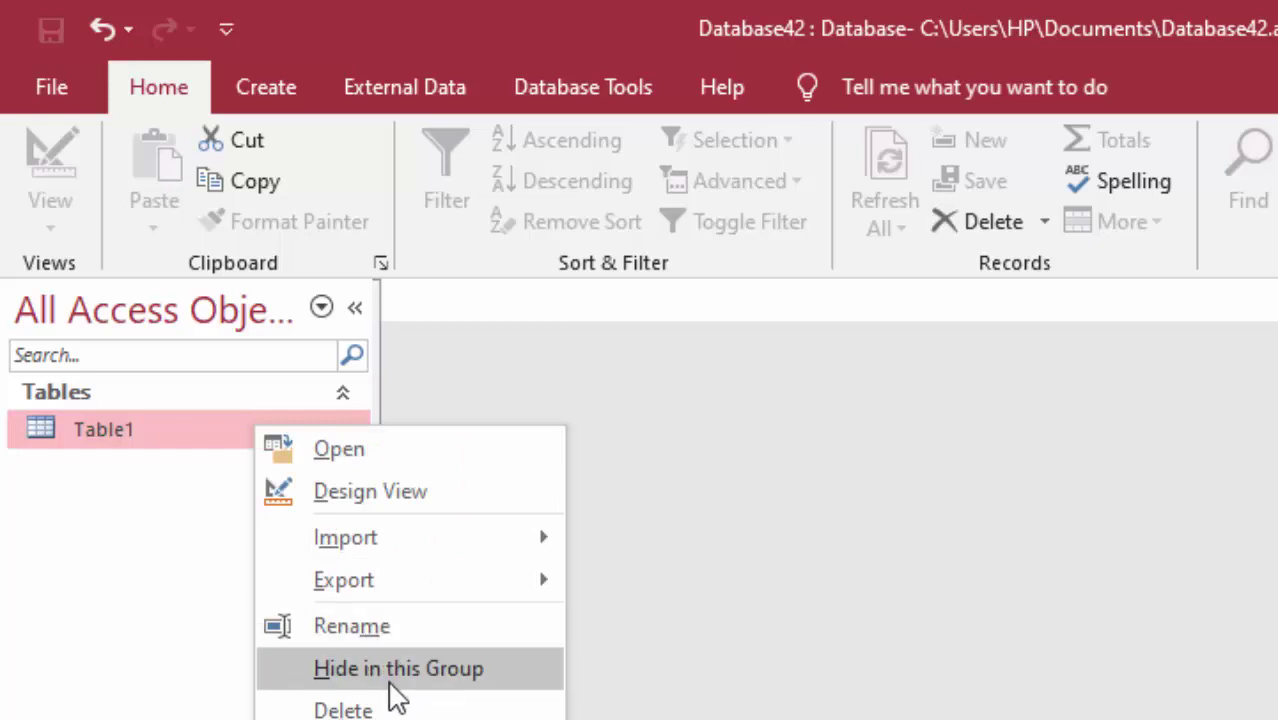
click(365, 708)
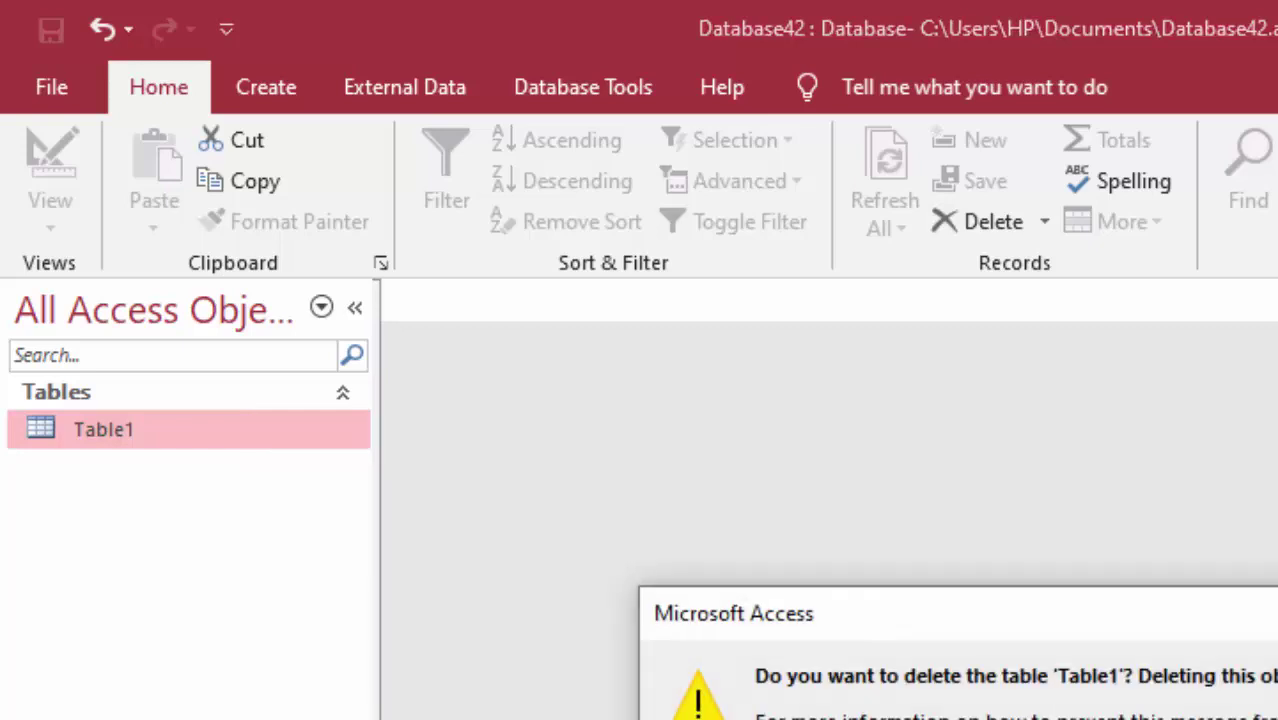
key(Return)
click(297, 90)
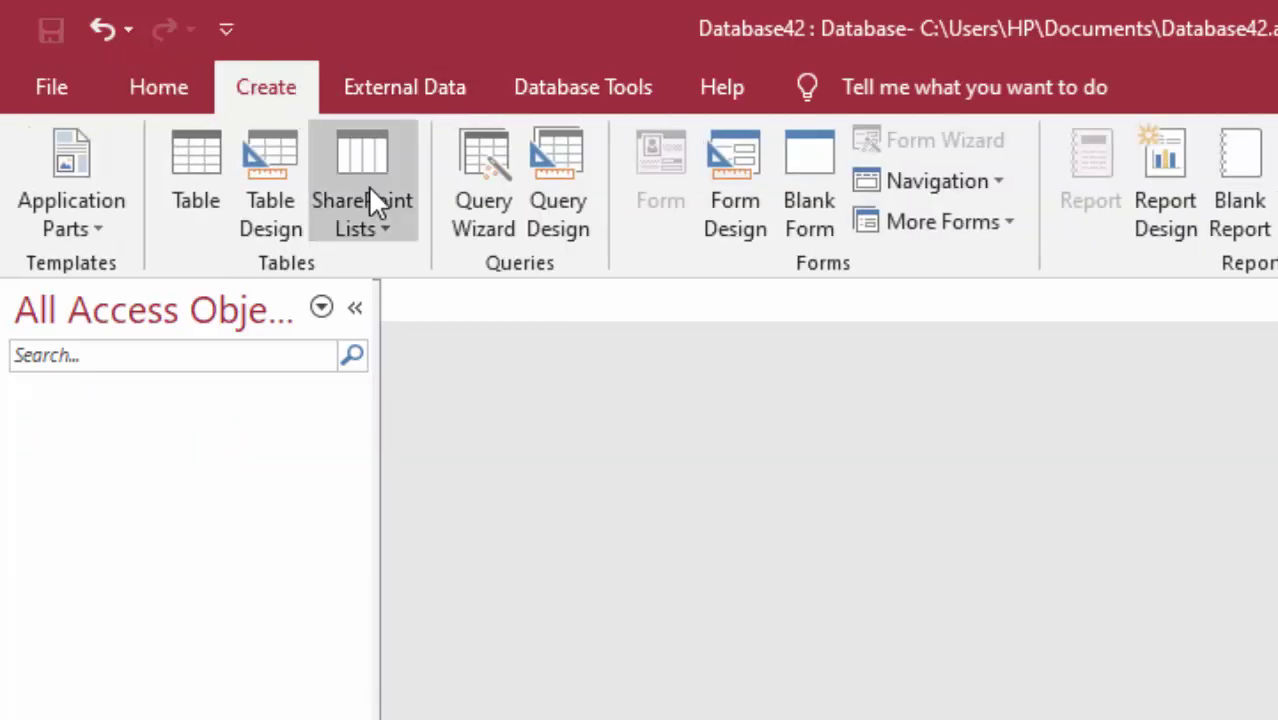
Step: Start a blank query in SQL View and replace the default SELECT text with 'Create Table Table'
click(559, 165)
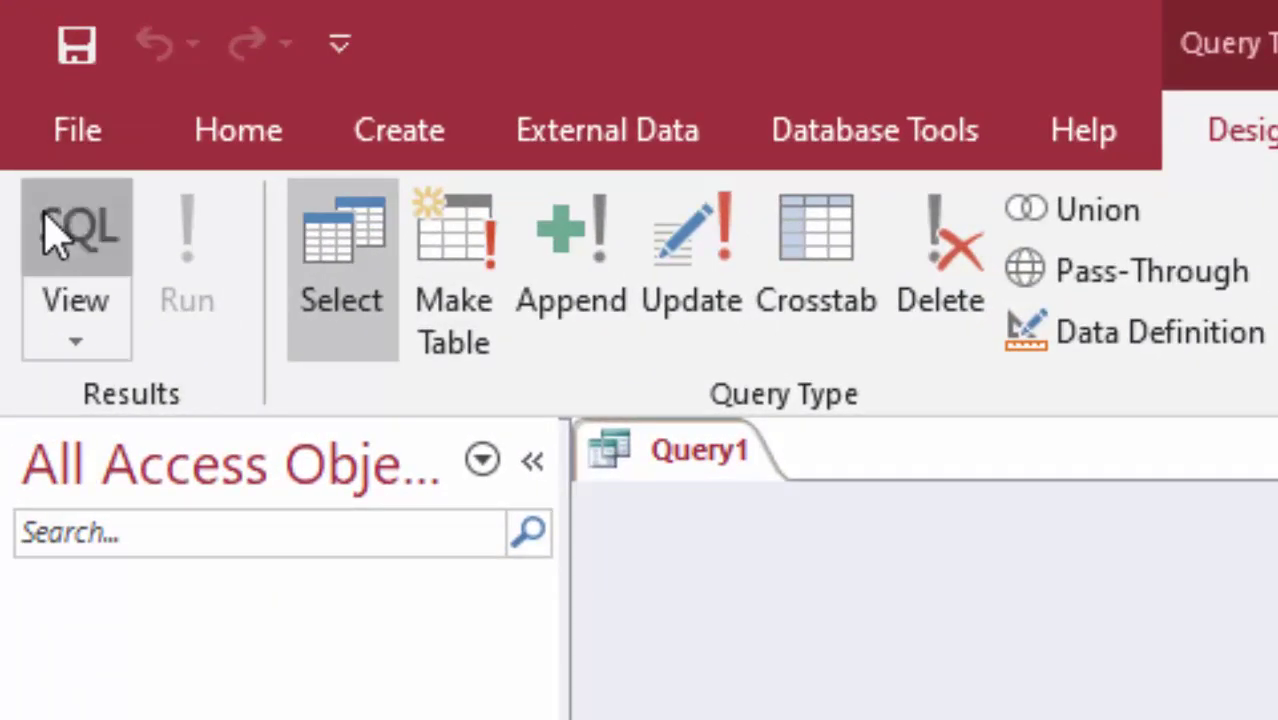
click(55, 232)
click(515, 386)
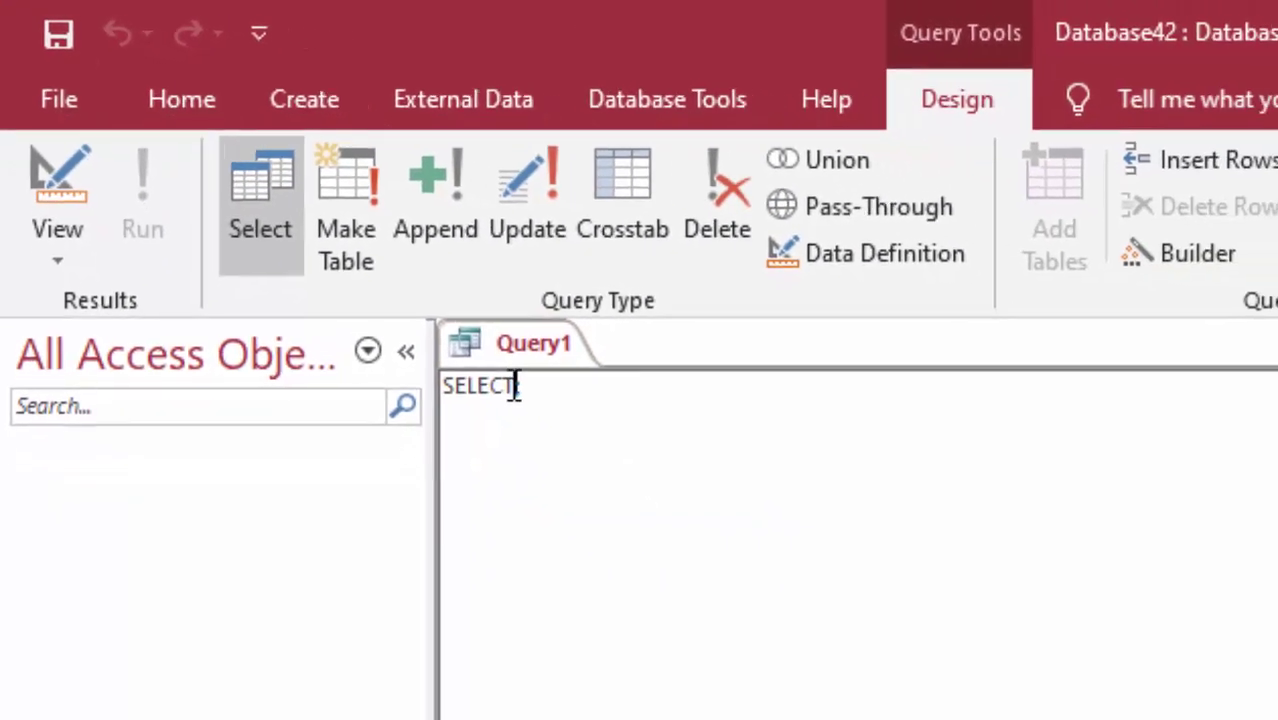
drag(515, 386, 354, 374)
key(Delete)
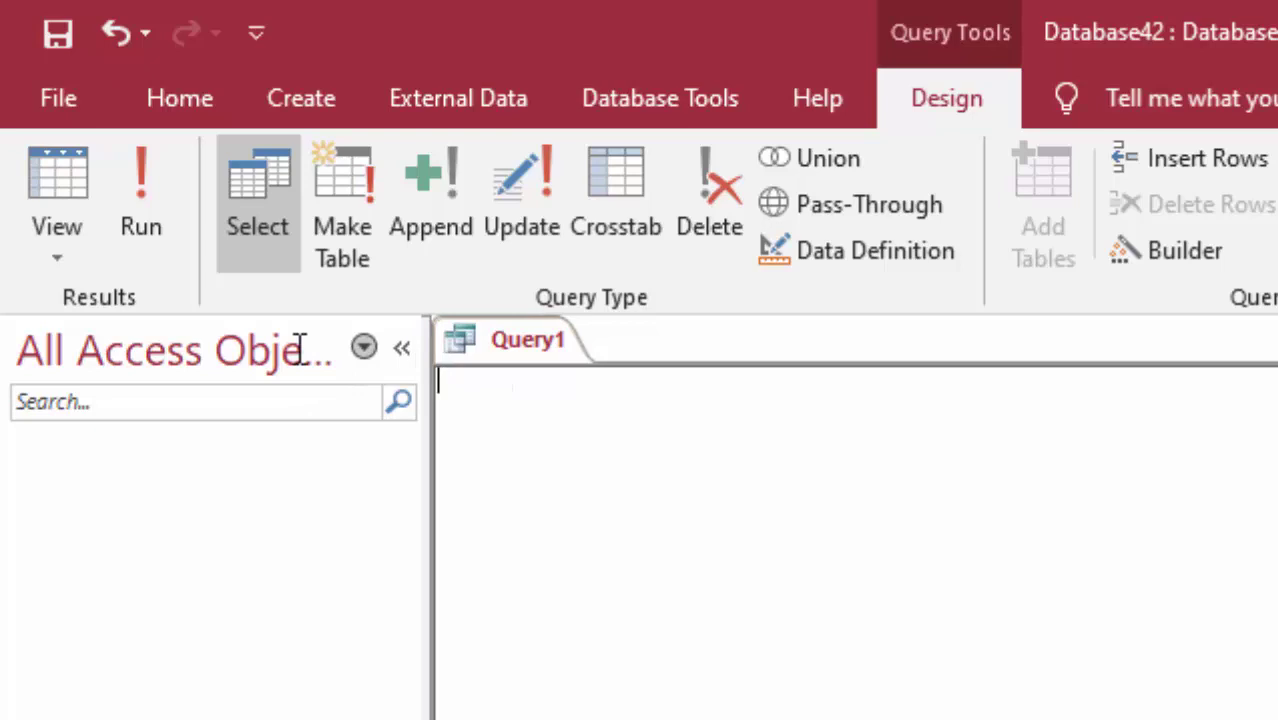
text(cre)
text(ate )
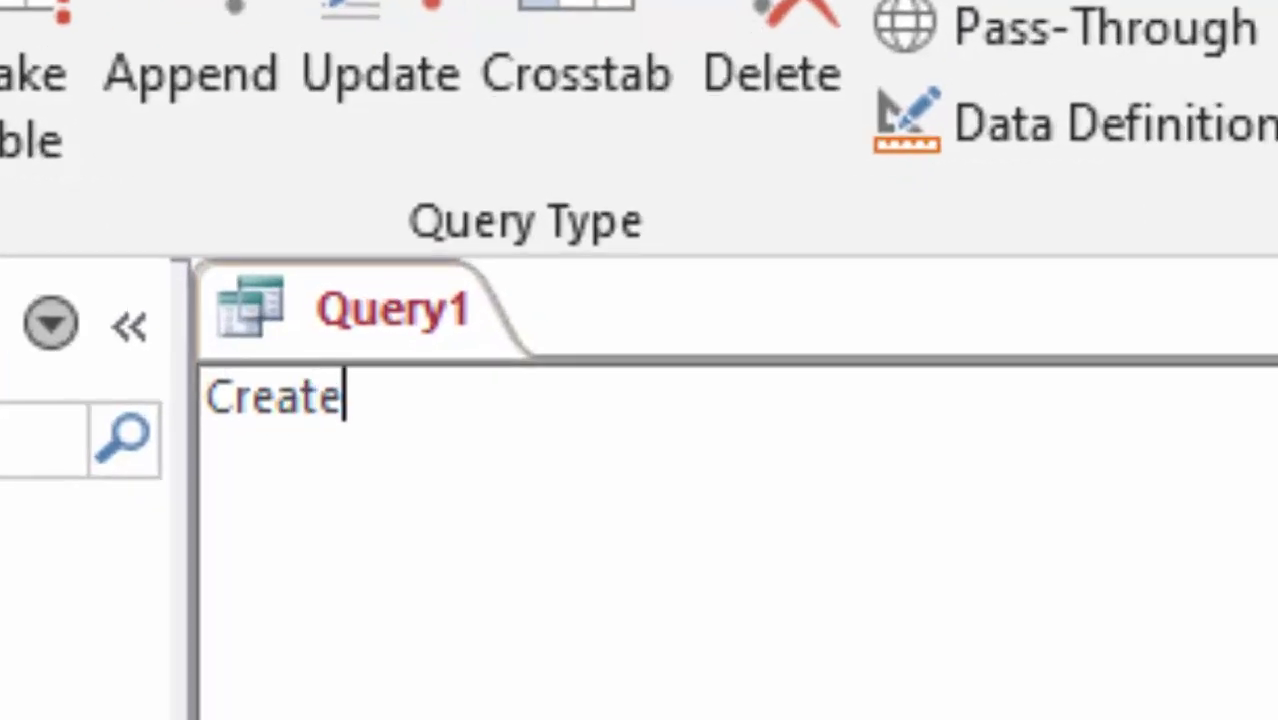
text(Ta)
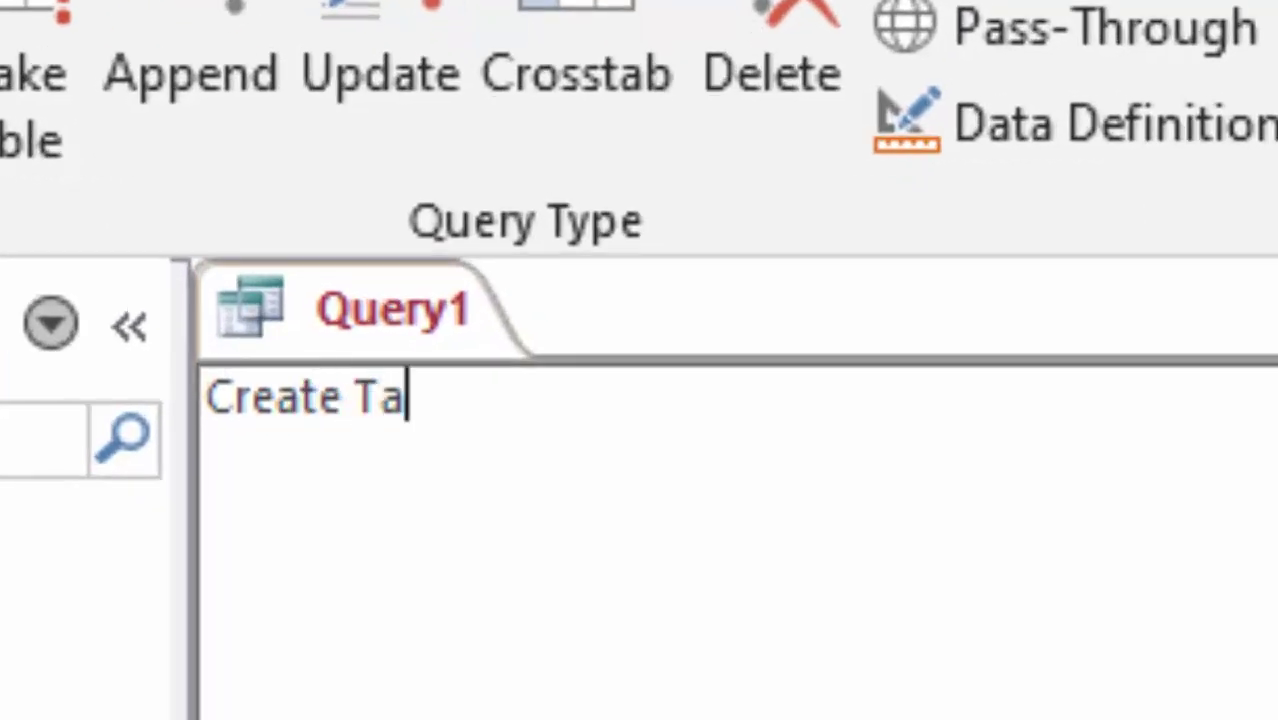
text(ble)
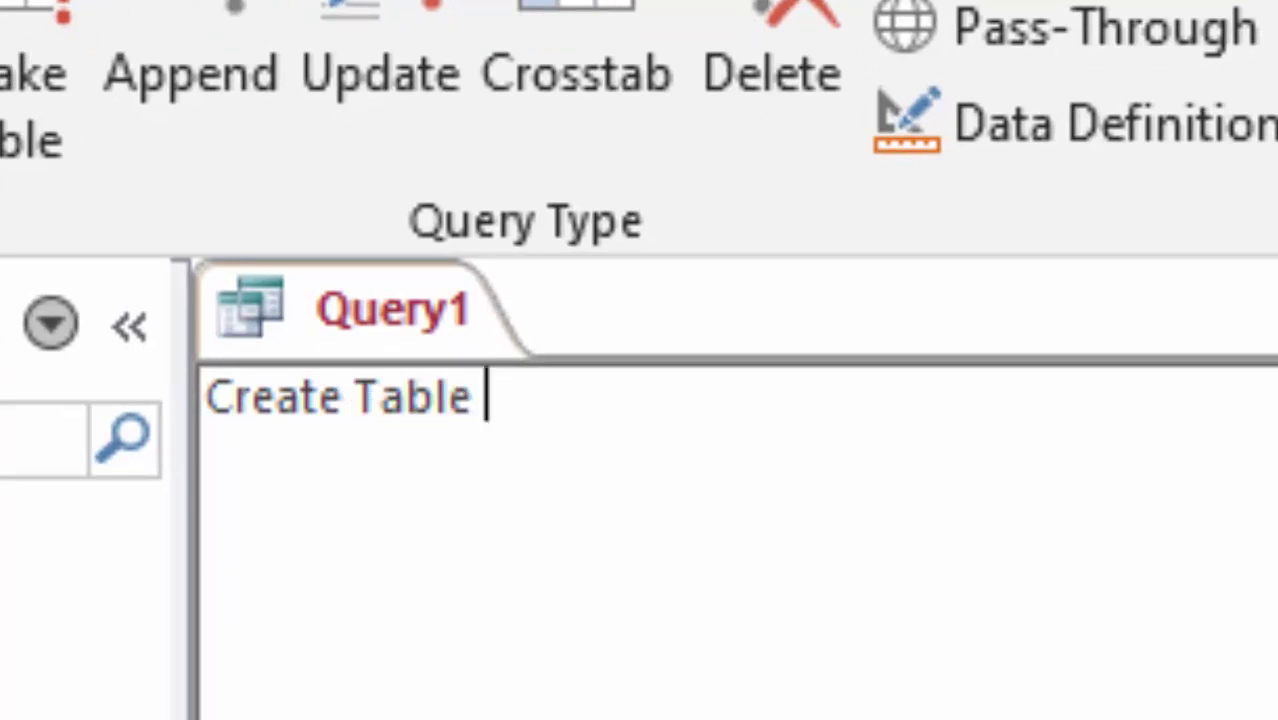
text( Tabl)
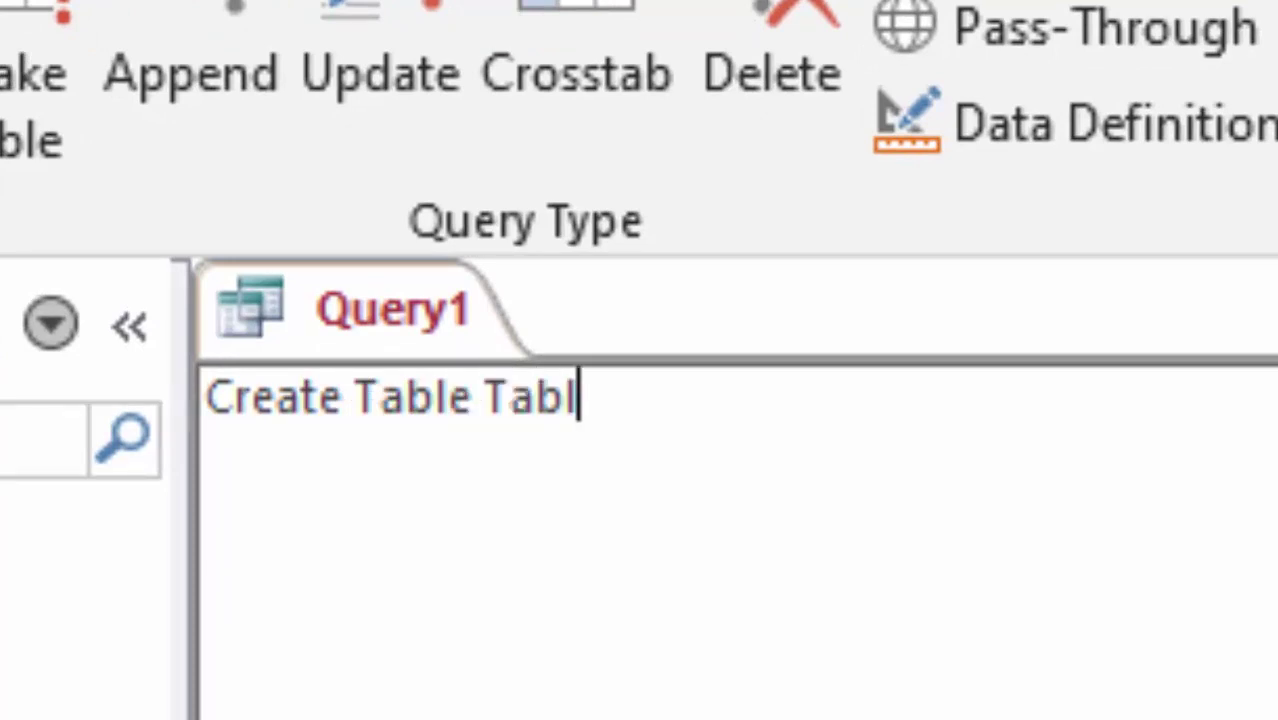
text(e)
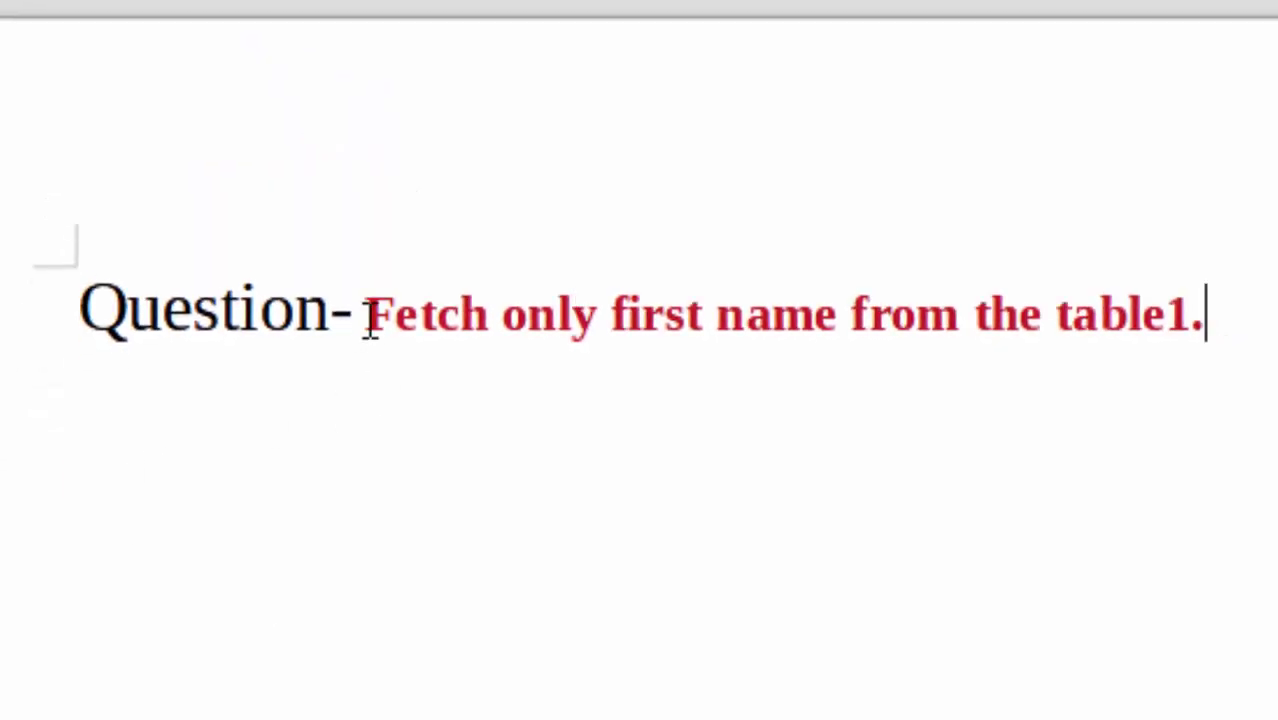
drag(366, 318, 833, 398)
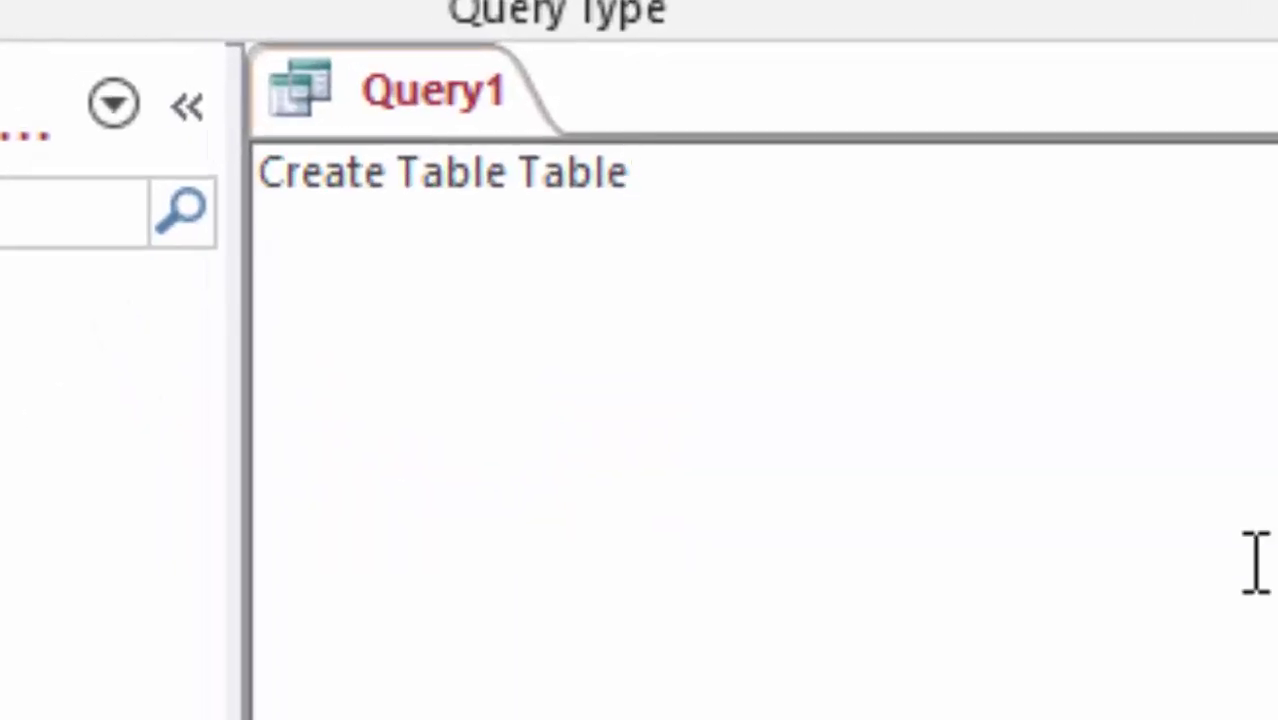
Step: Complete the SQL as Create Table Table1( First_Name text, Last_Name text ) on separate lines
text(1)
text(()
key(Return)
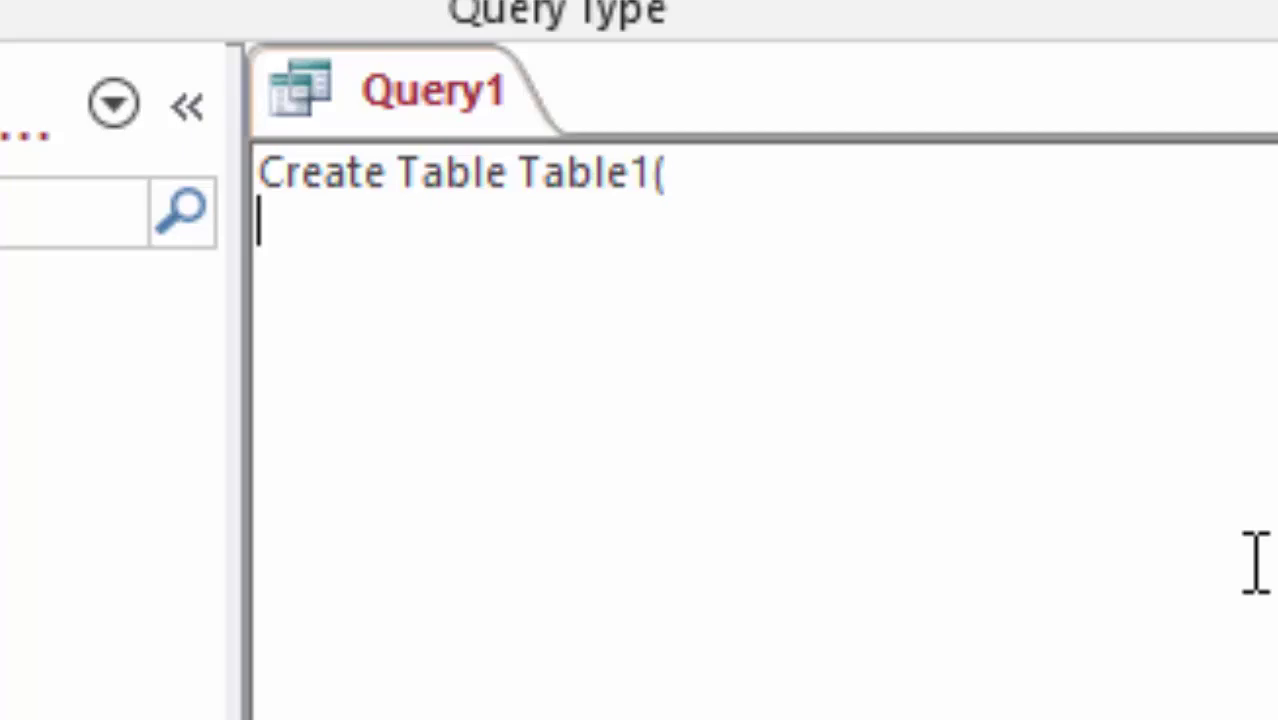
text(Fis)
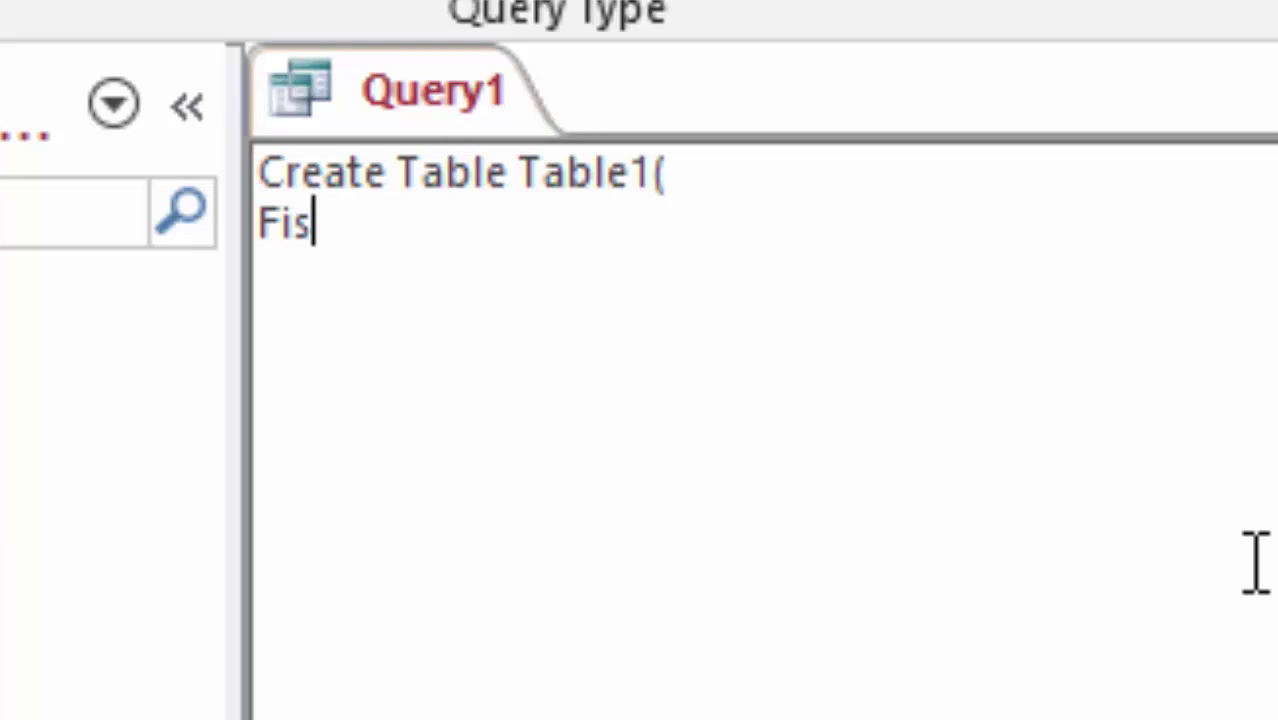
text(t)
key(BackSpace)
key(BackSpace)
text(rst)
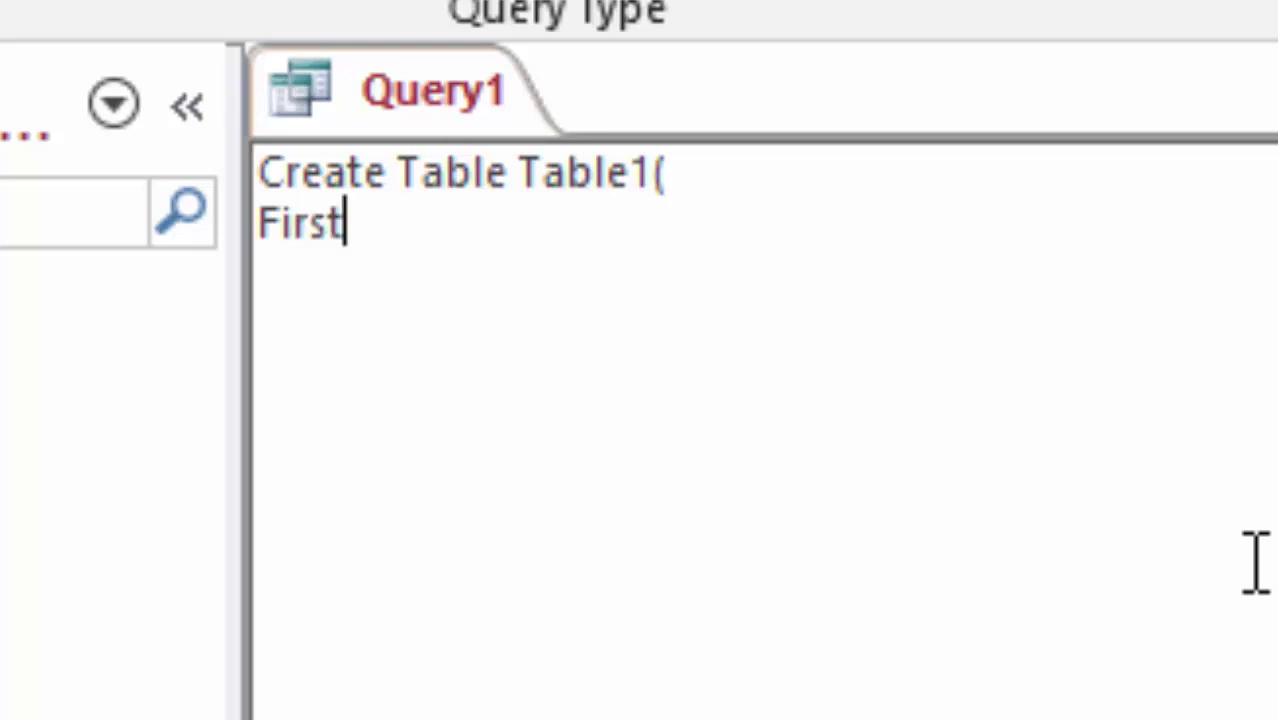
text(_N)
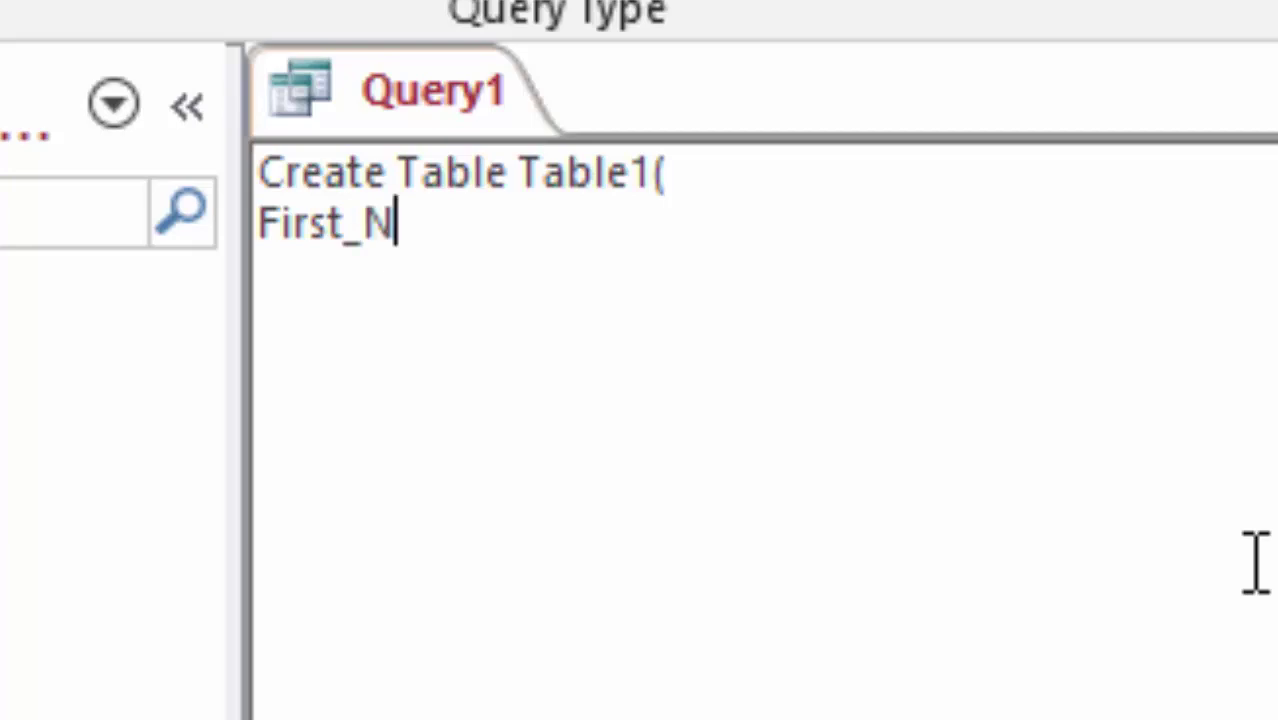
text(ame)
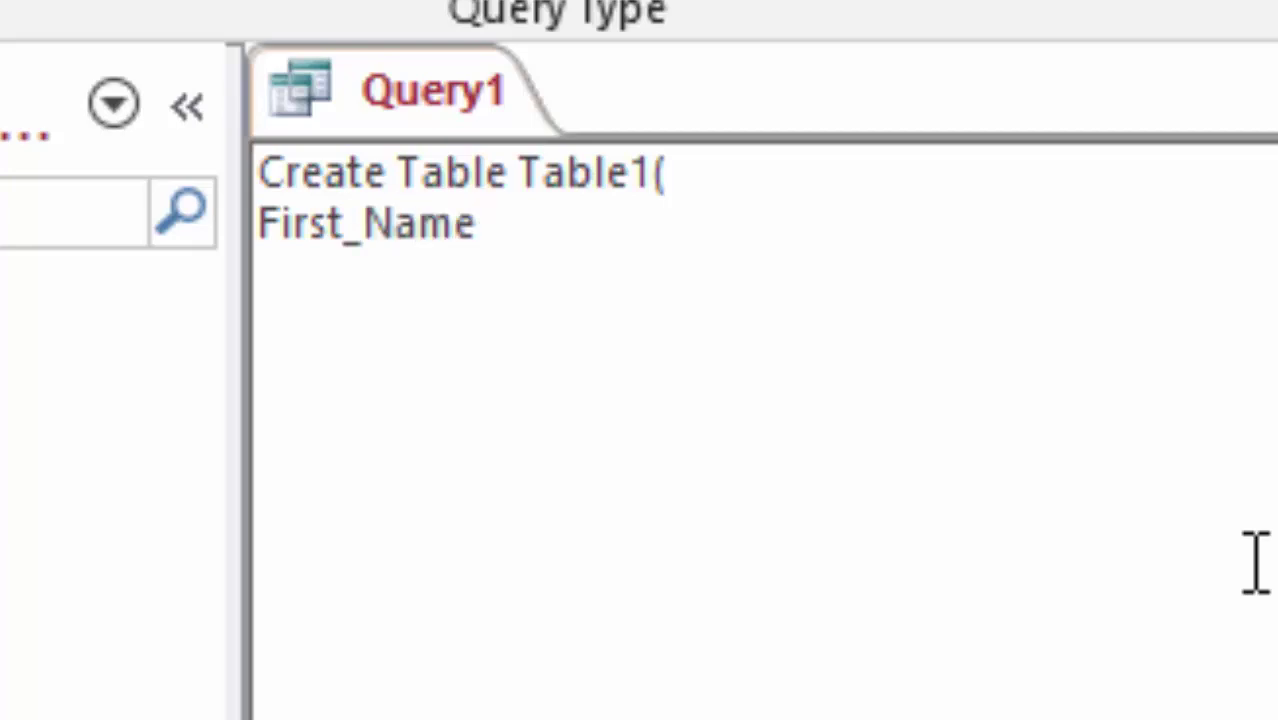
text( tex)
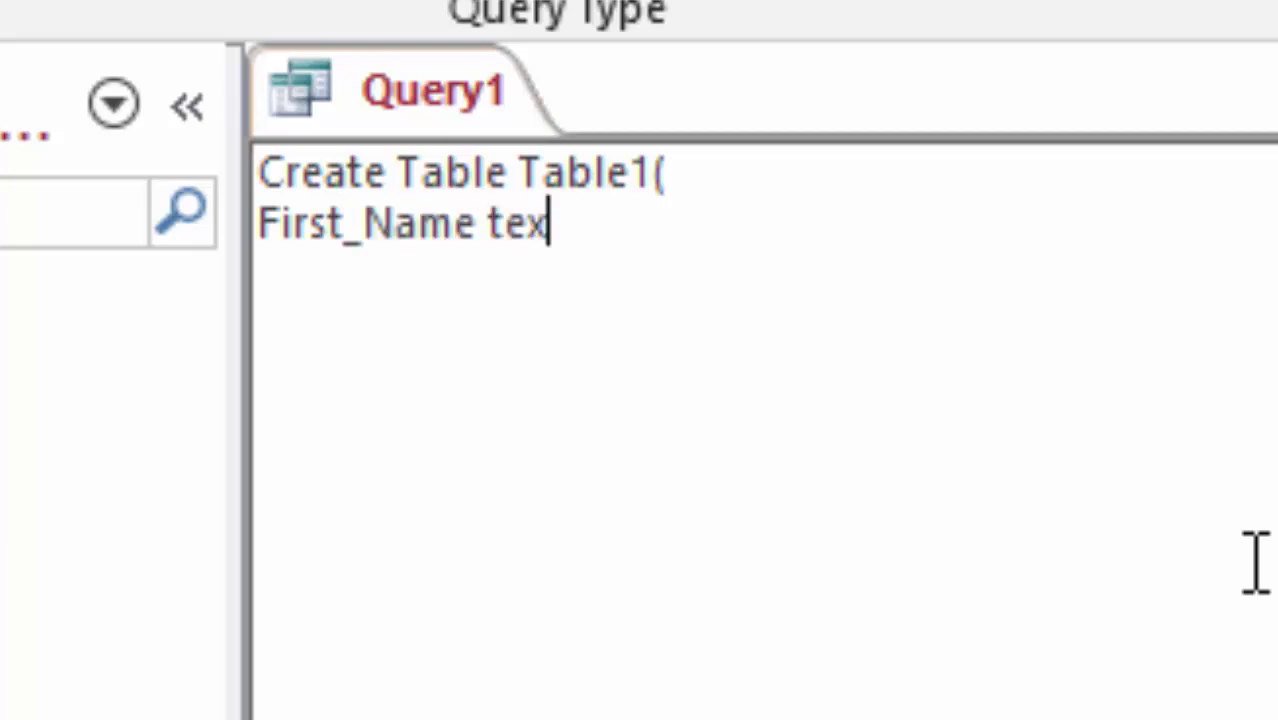
text(t,)
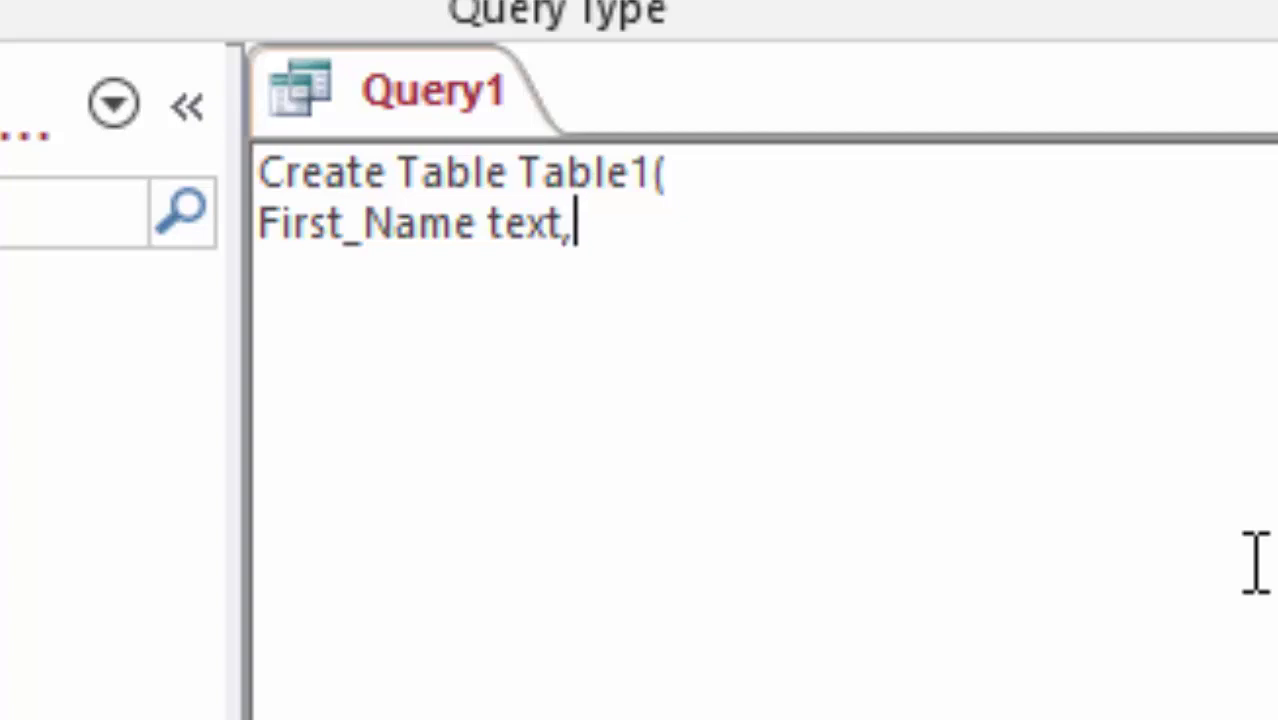
key(Return)
text(Last)
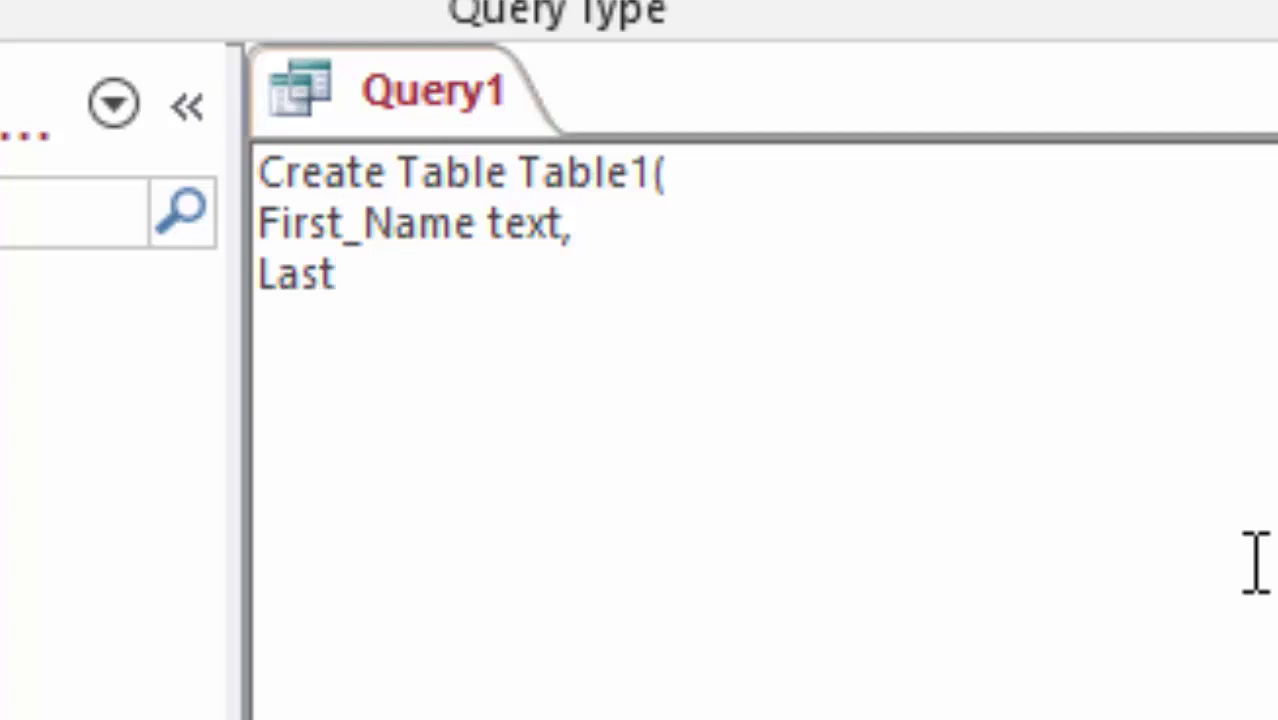
text(_Na)
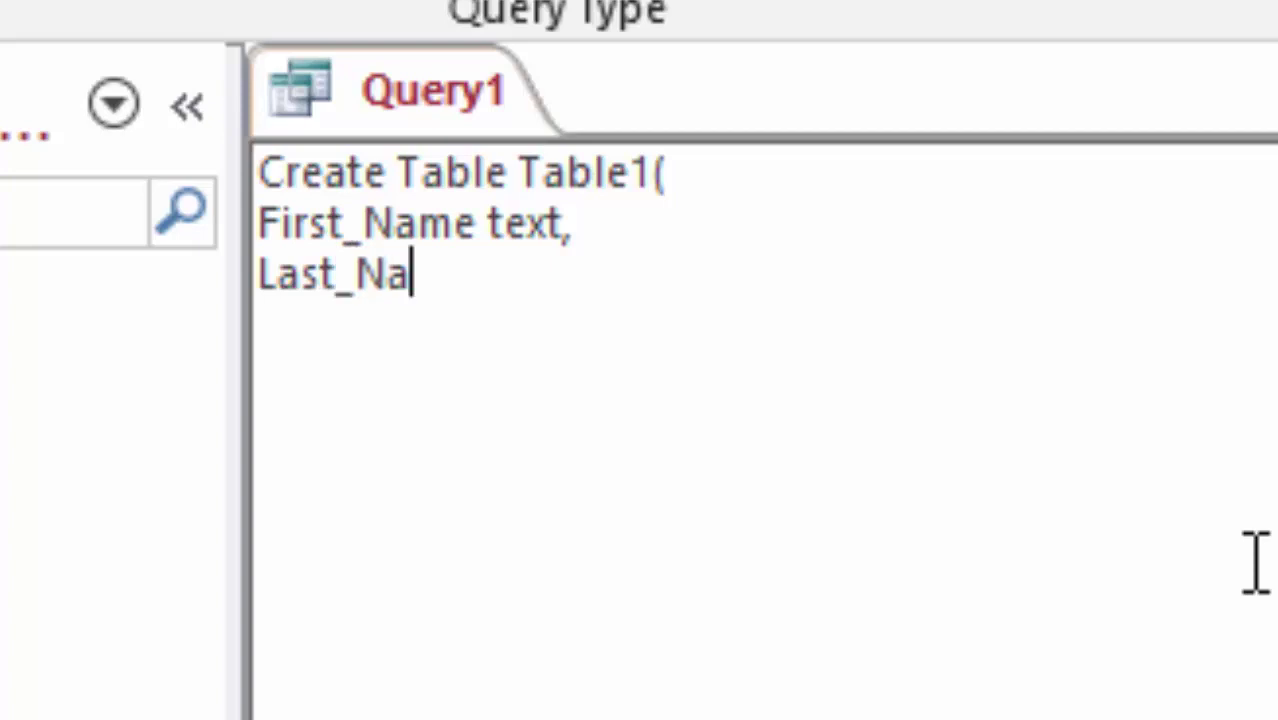
text(me text)
key(Return)
text())
click(548, 276)
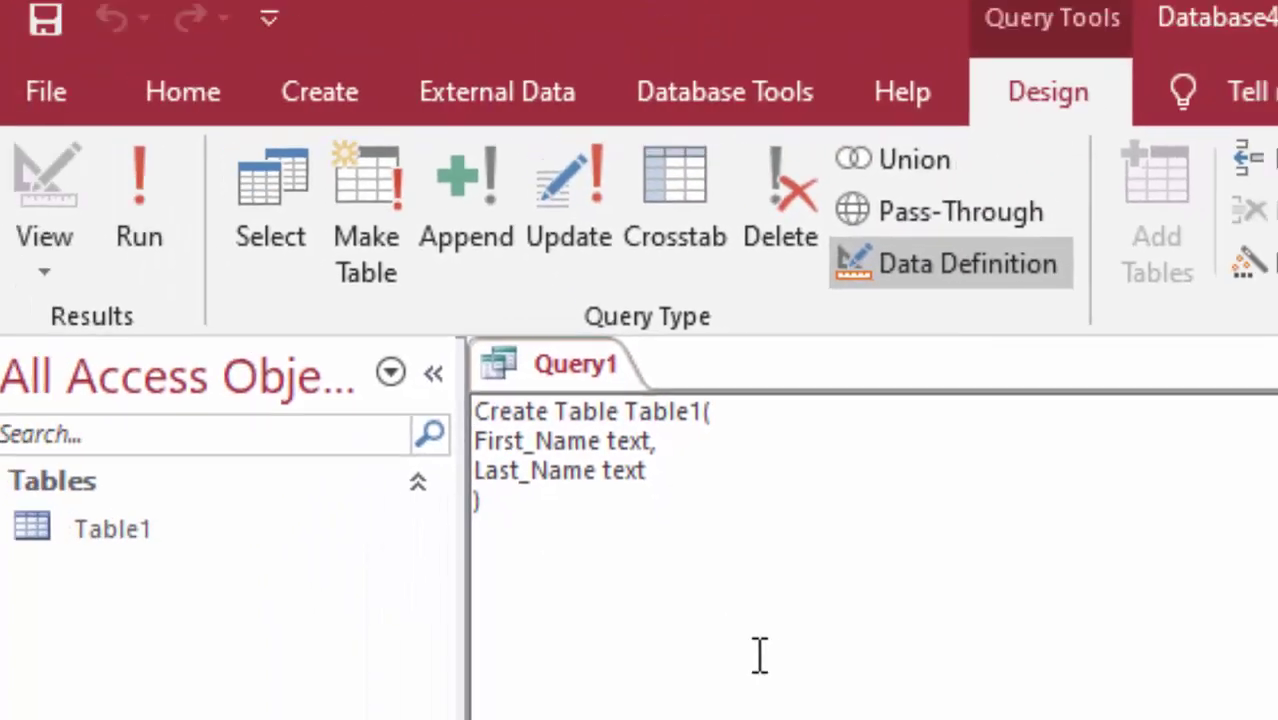
Step: Open the new Table1 datasheet and slightly widen its First_Name and Last_Name columns
double_click(142, 540)
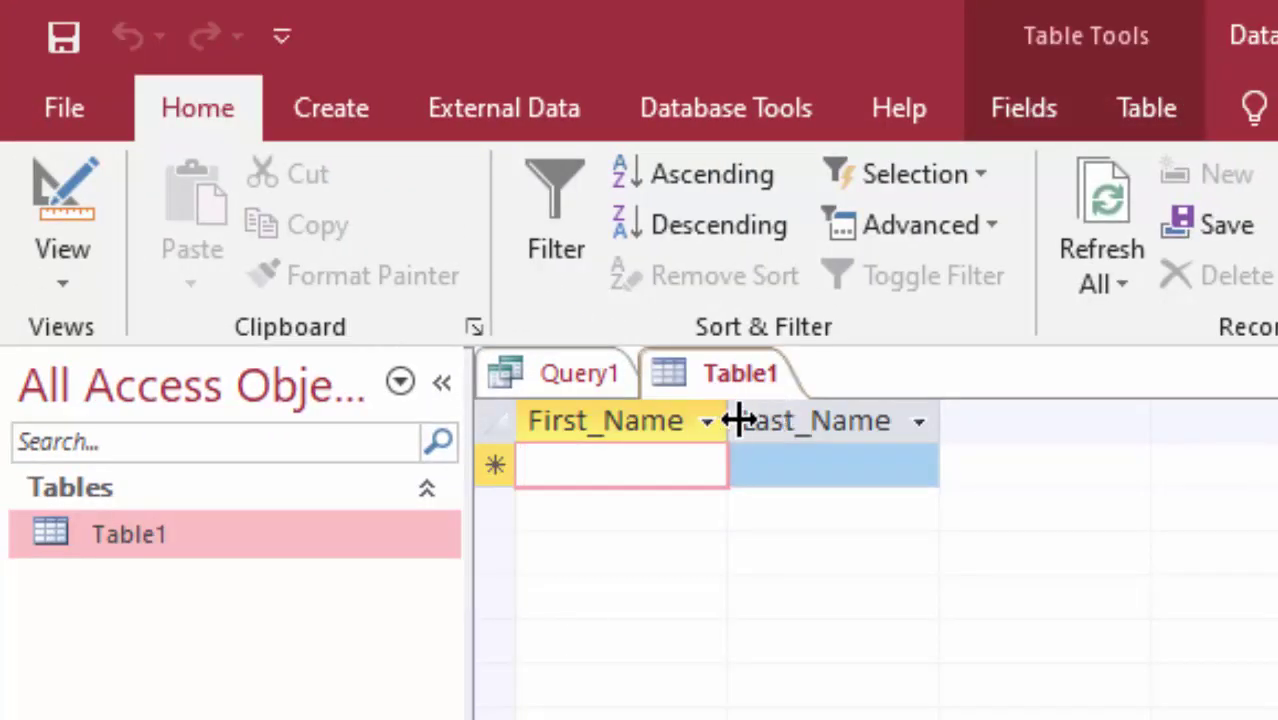
drag(738, 421, 752, 421)
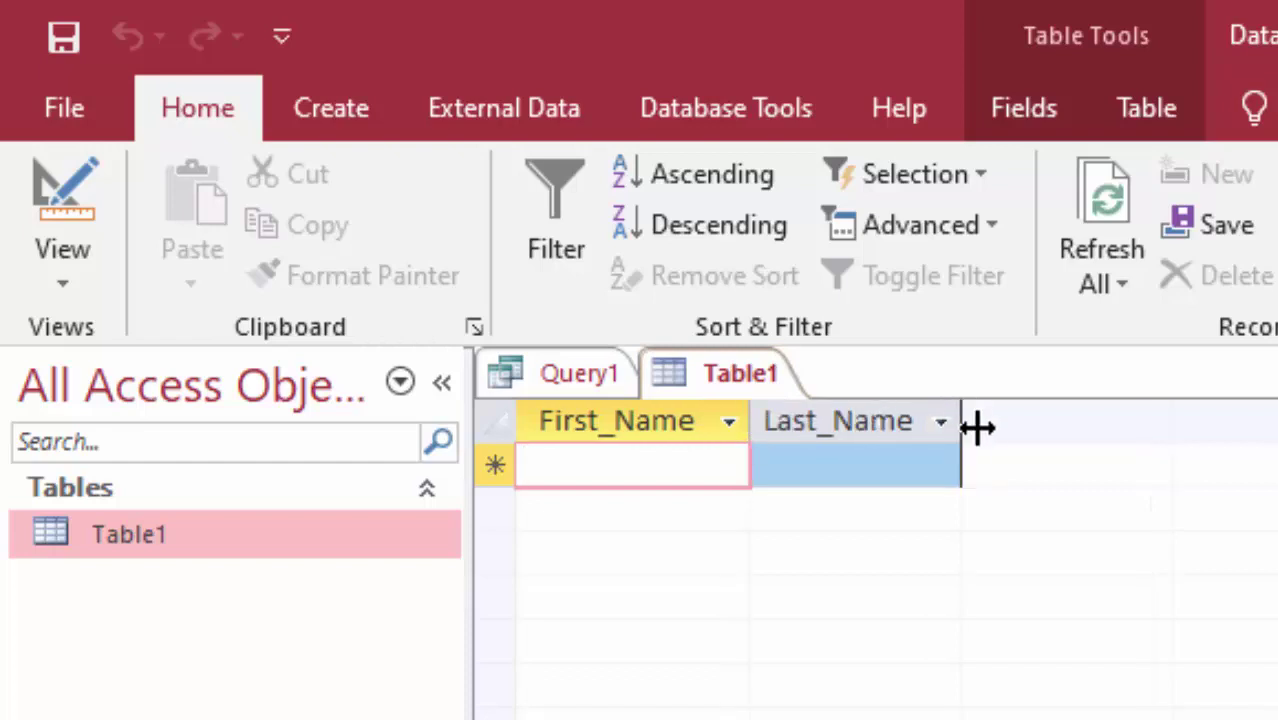
drag(977, 427, 993, 427)
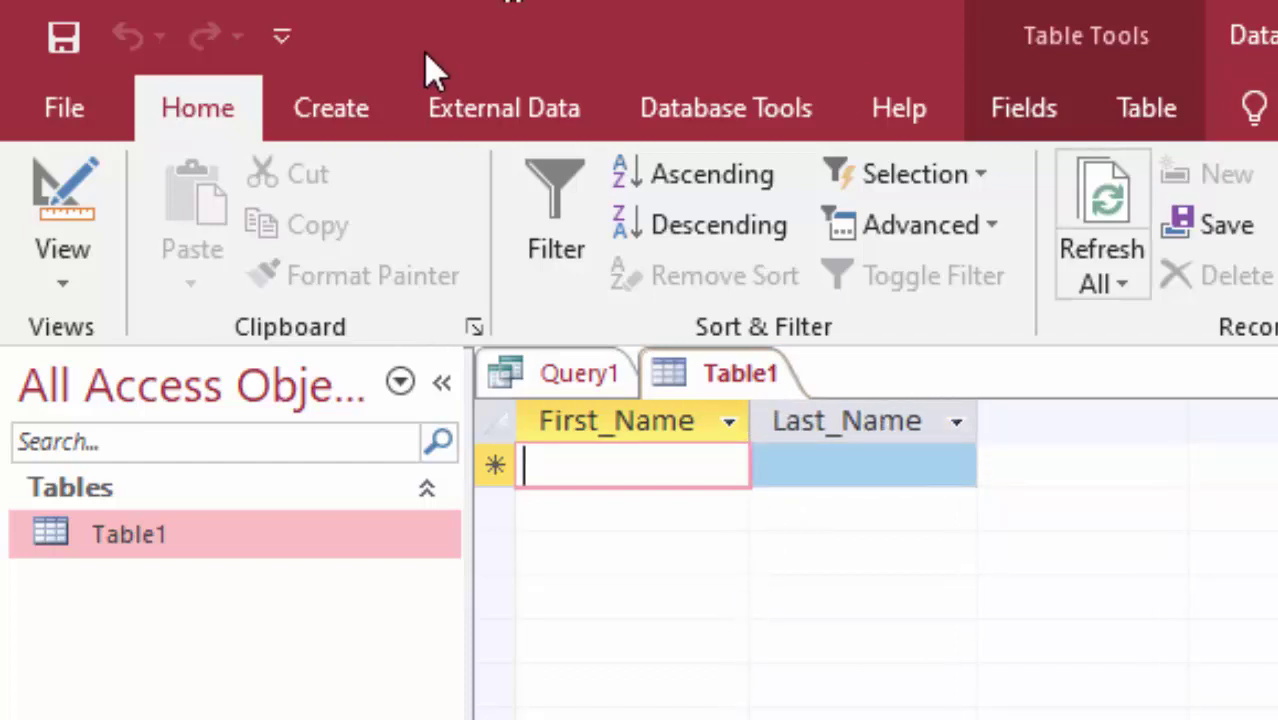
click(347, 106)
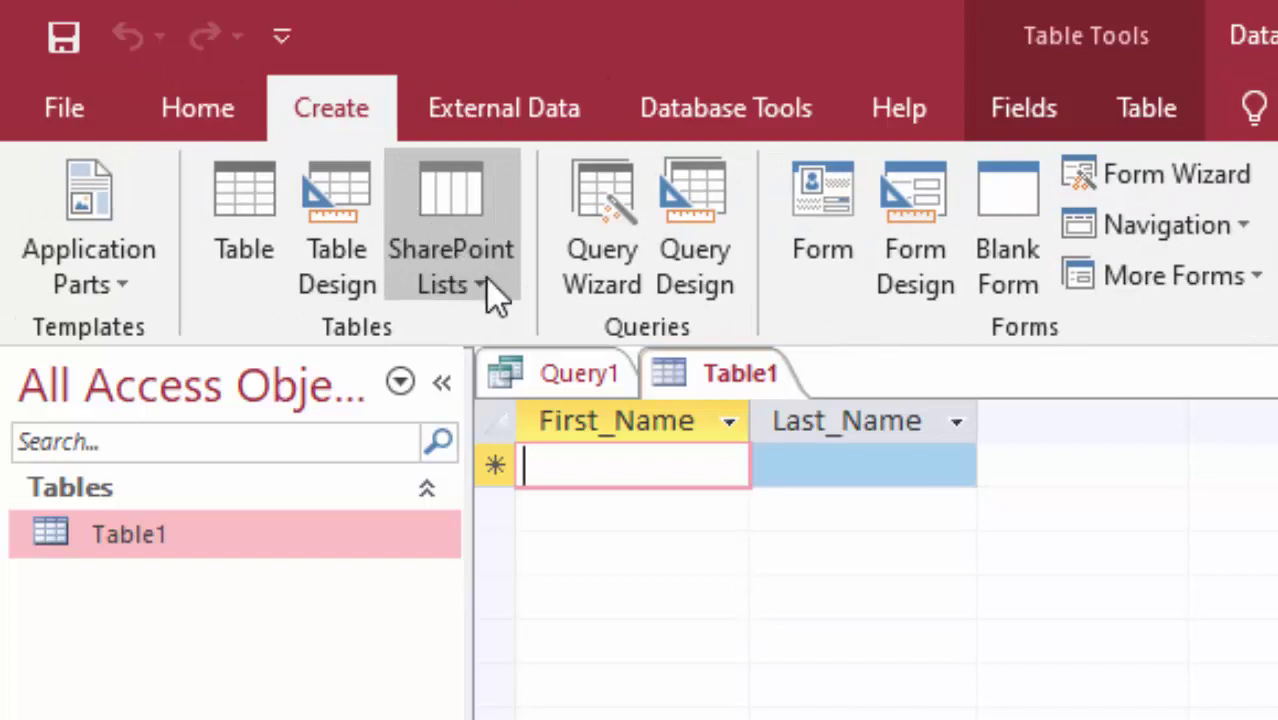
Step: Start Query2 in SQL View with no tables added and write SELECT * from Table1
click(692, 205)
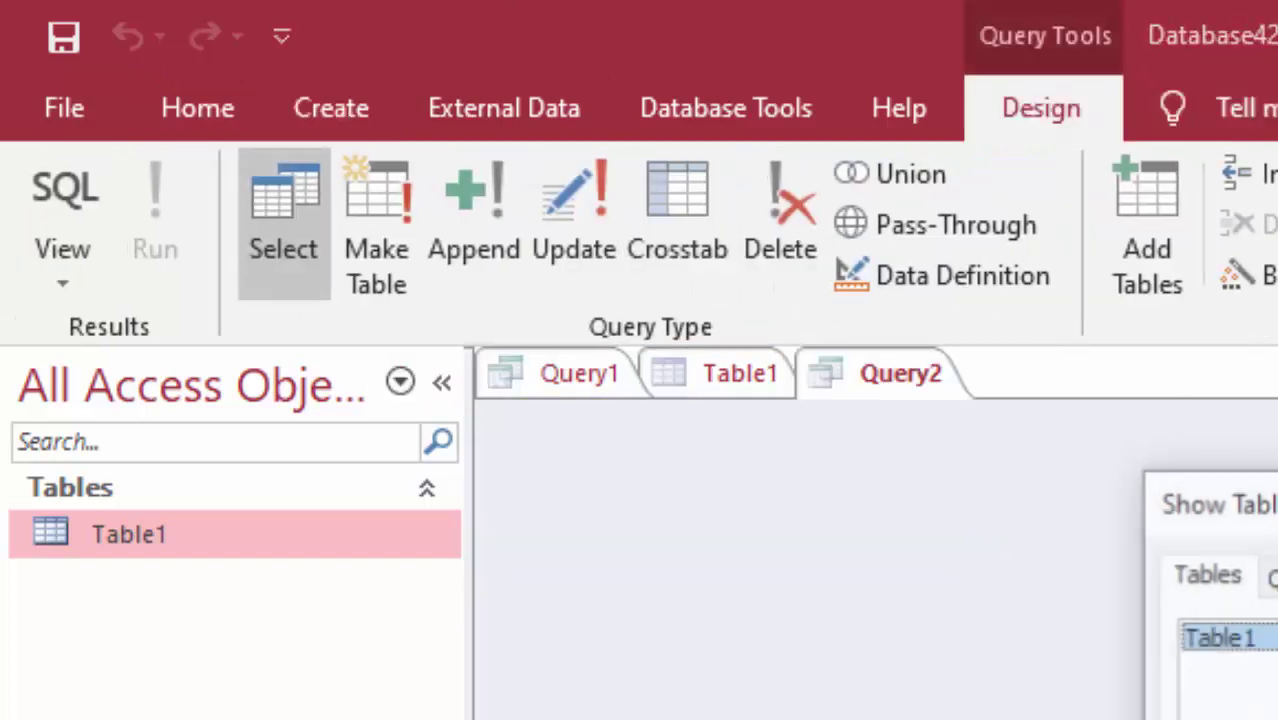
key(Escape)
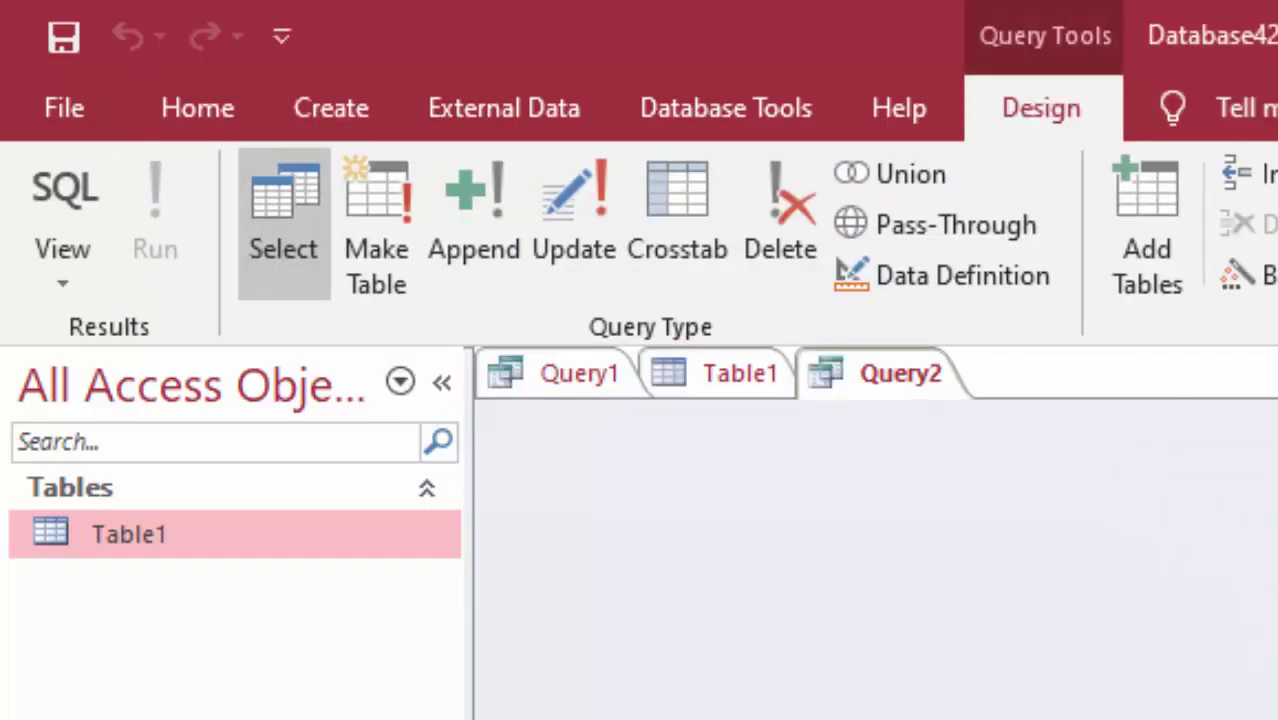
click(40, 185)
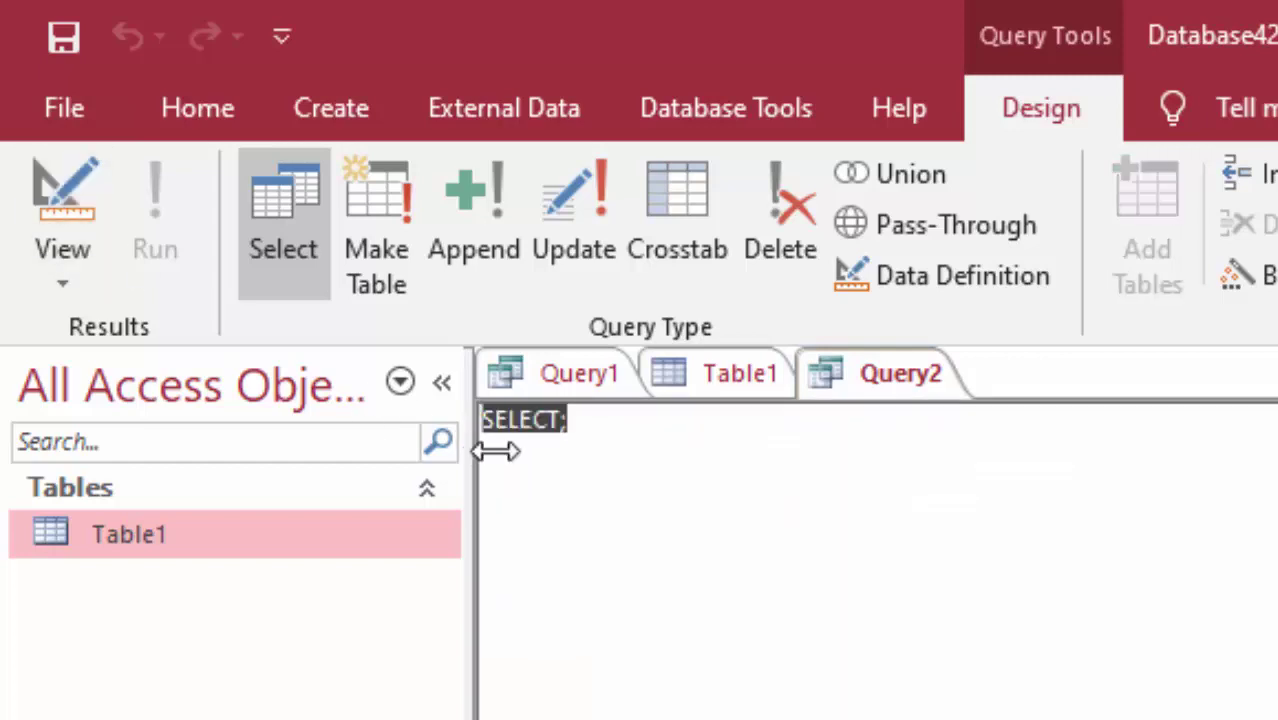
key(BackSpace)
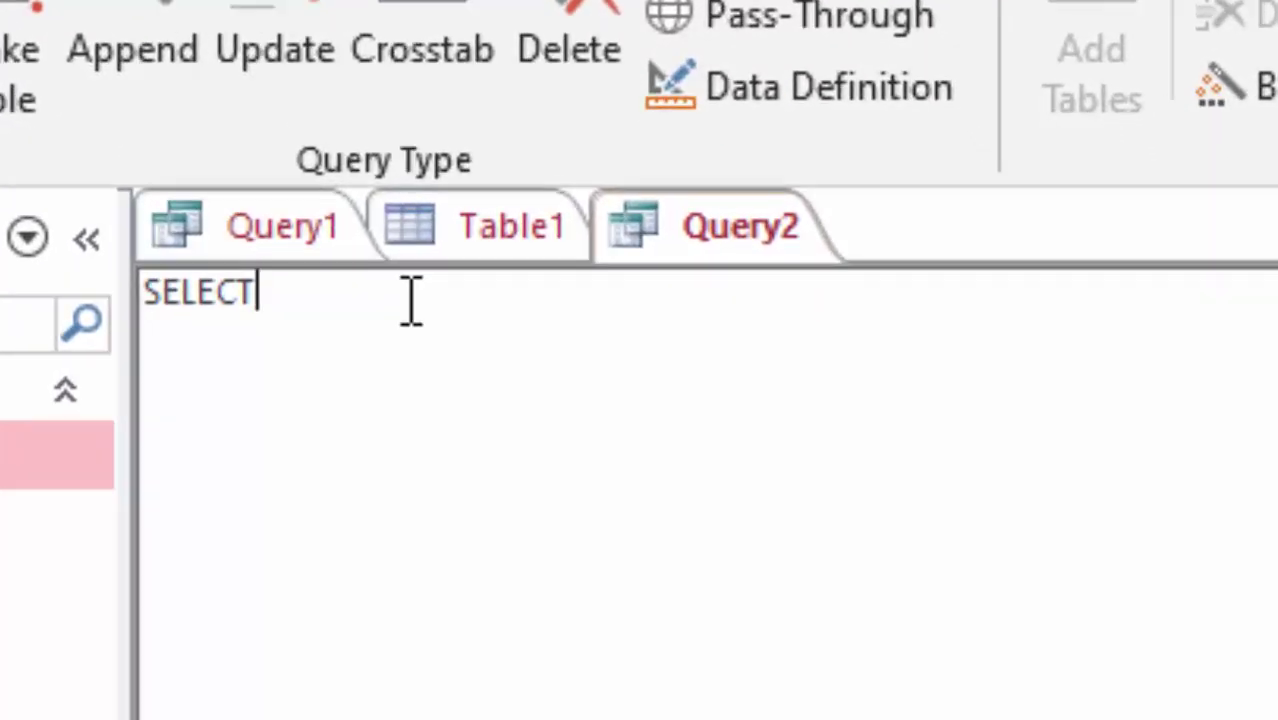
text( f)
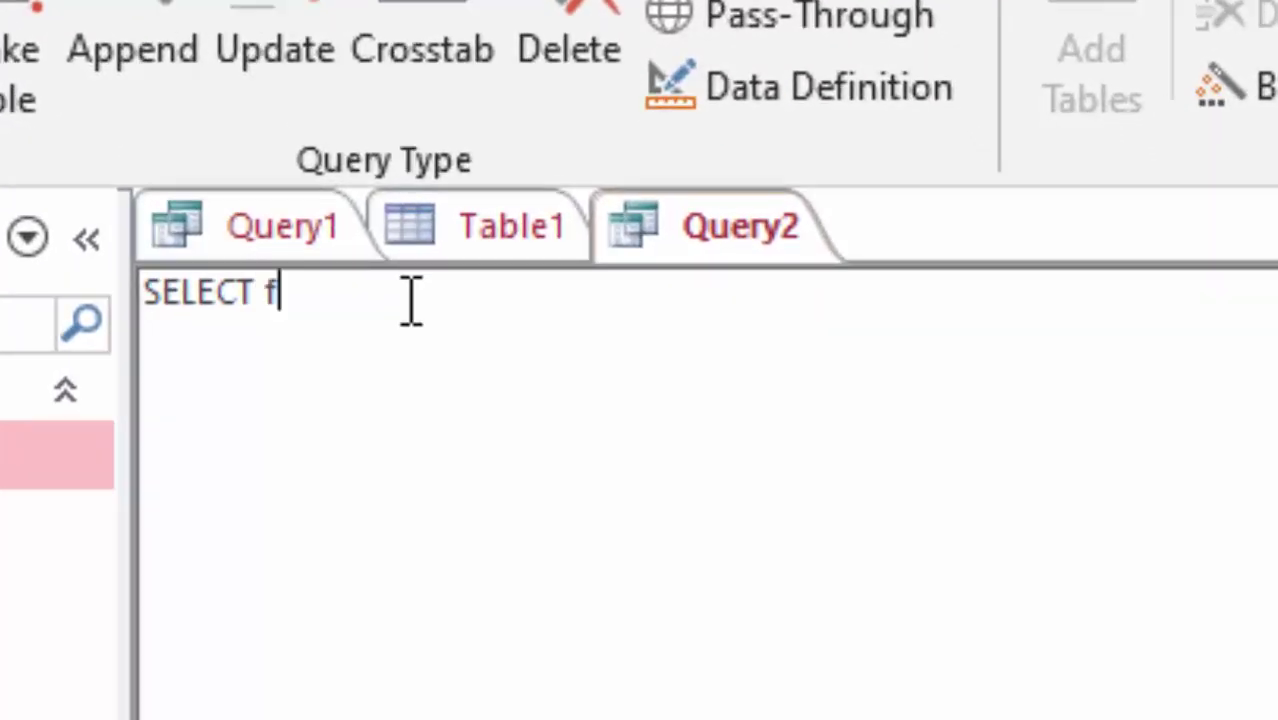
text(rom t)
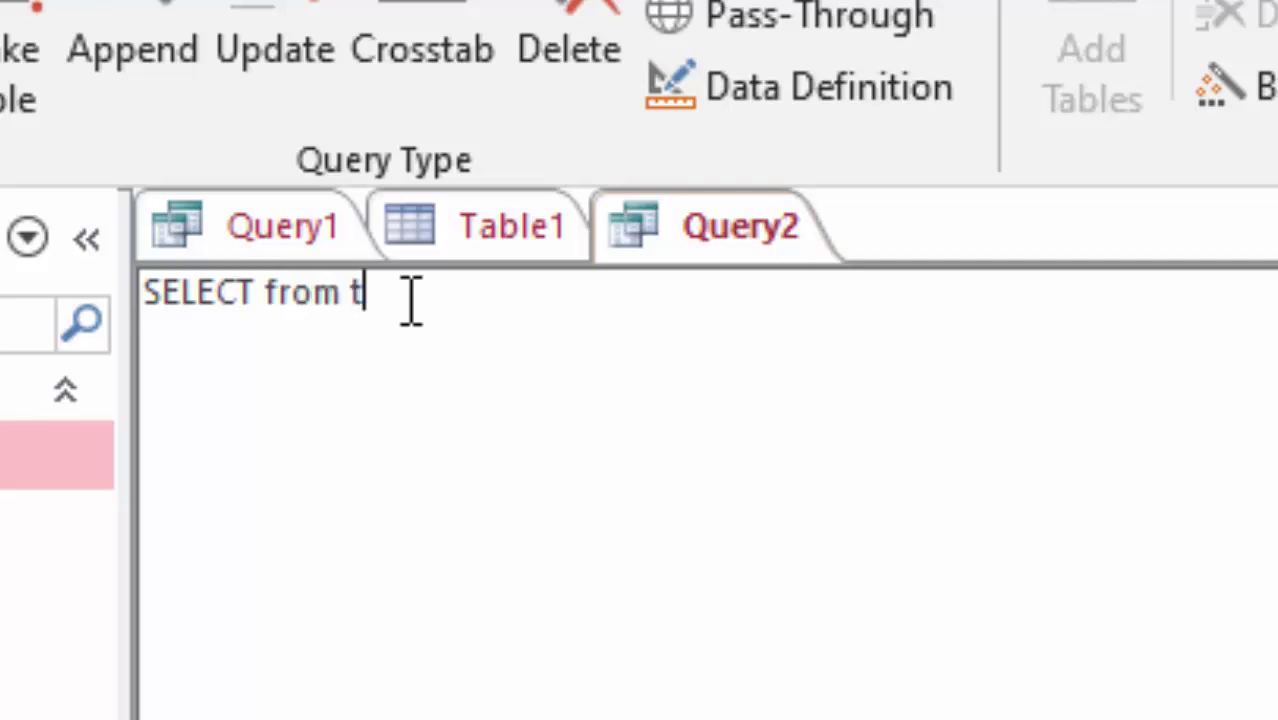
text(able)
text(1)
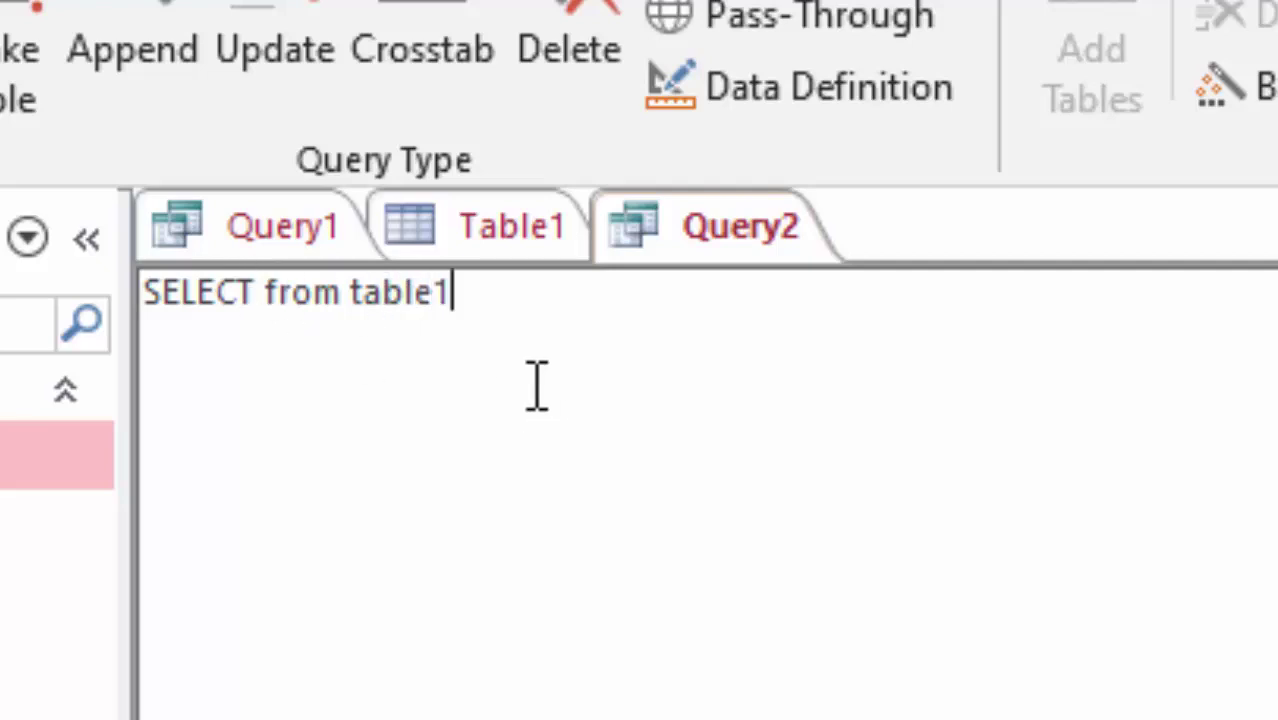
text(*)
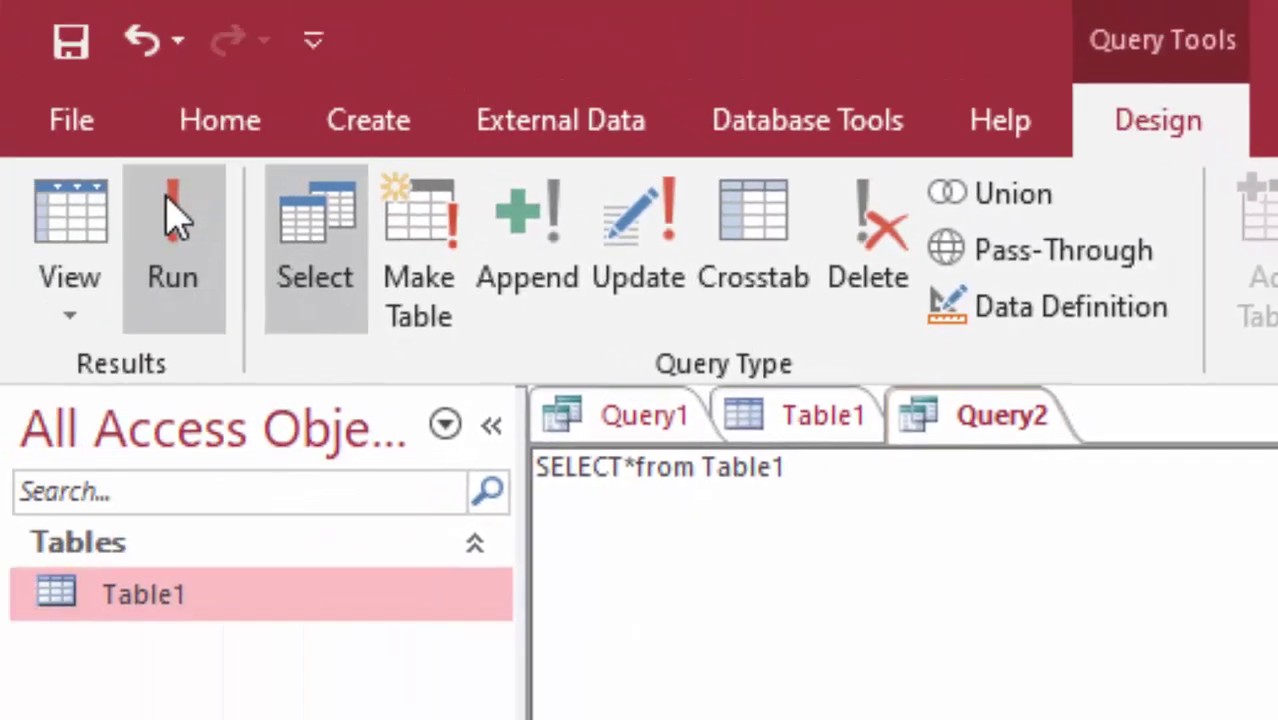
Step: Run Query2 to see empty First_Name and Last_Name columns, widening First_Name
click(165, 215)
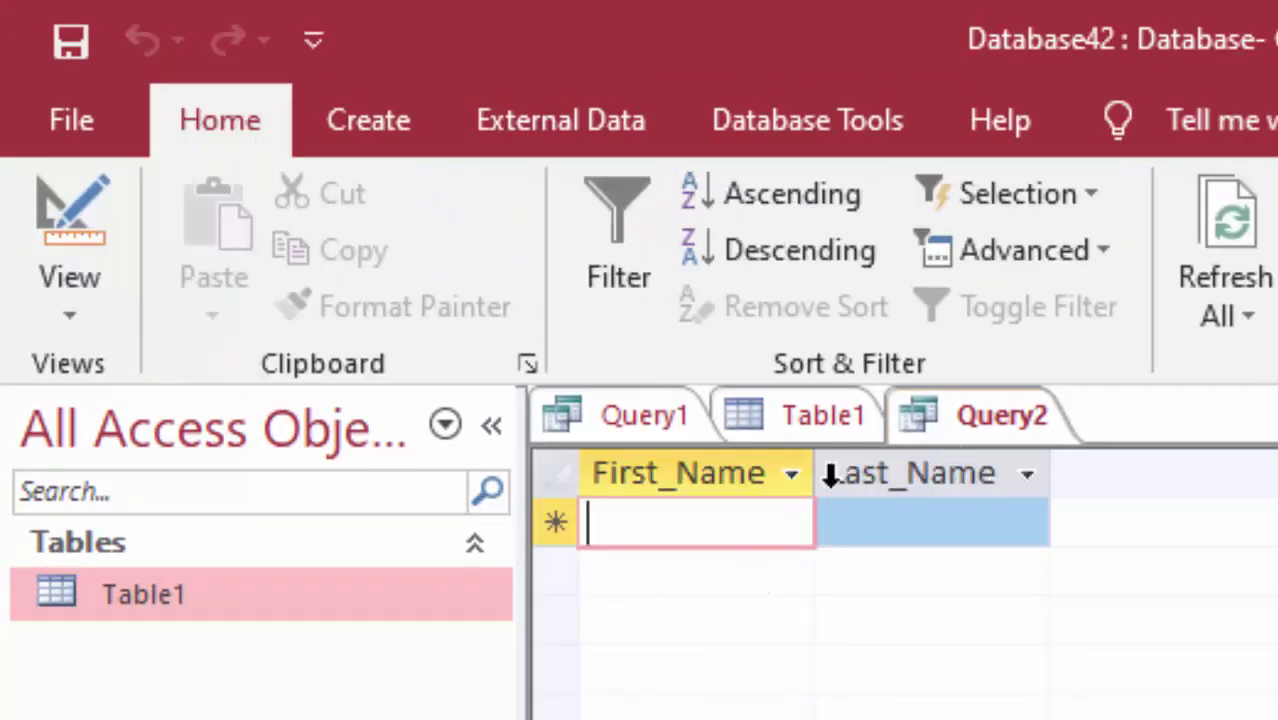
drag(815, 470, 846, 500)
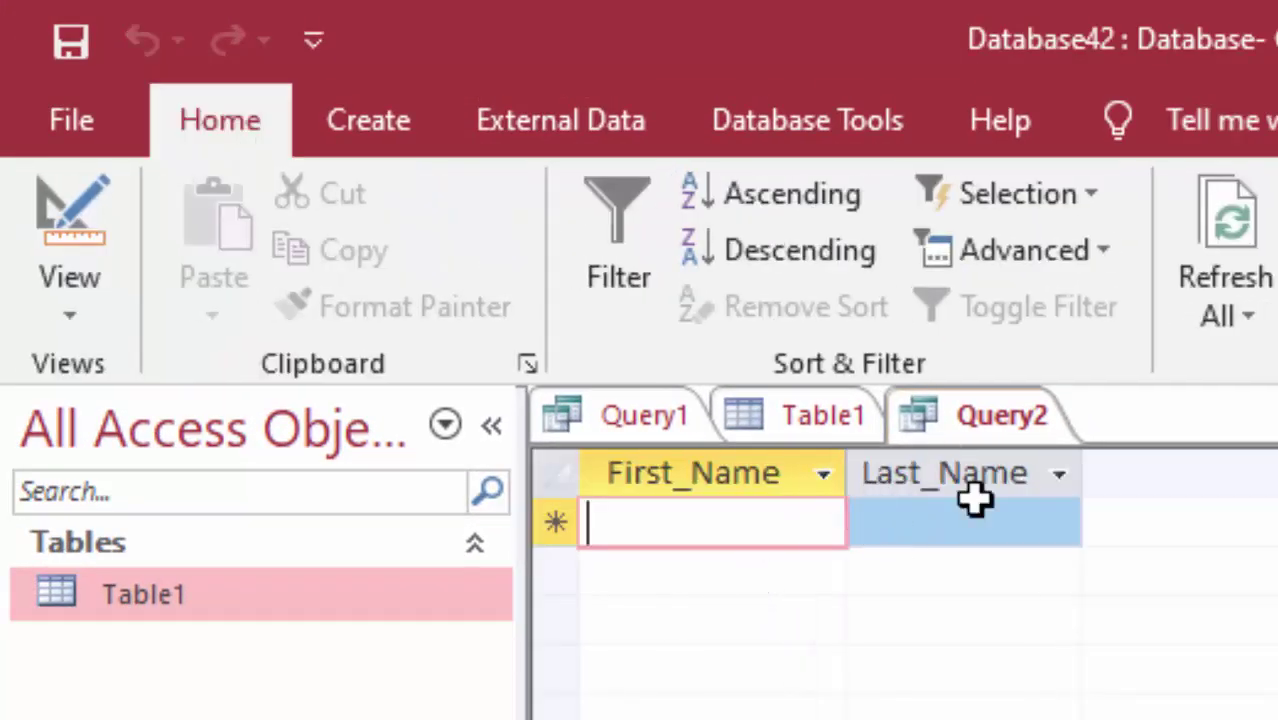
click(990, 432)
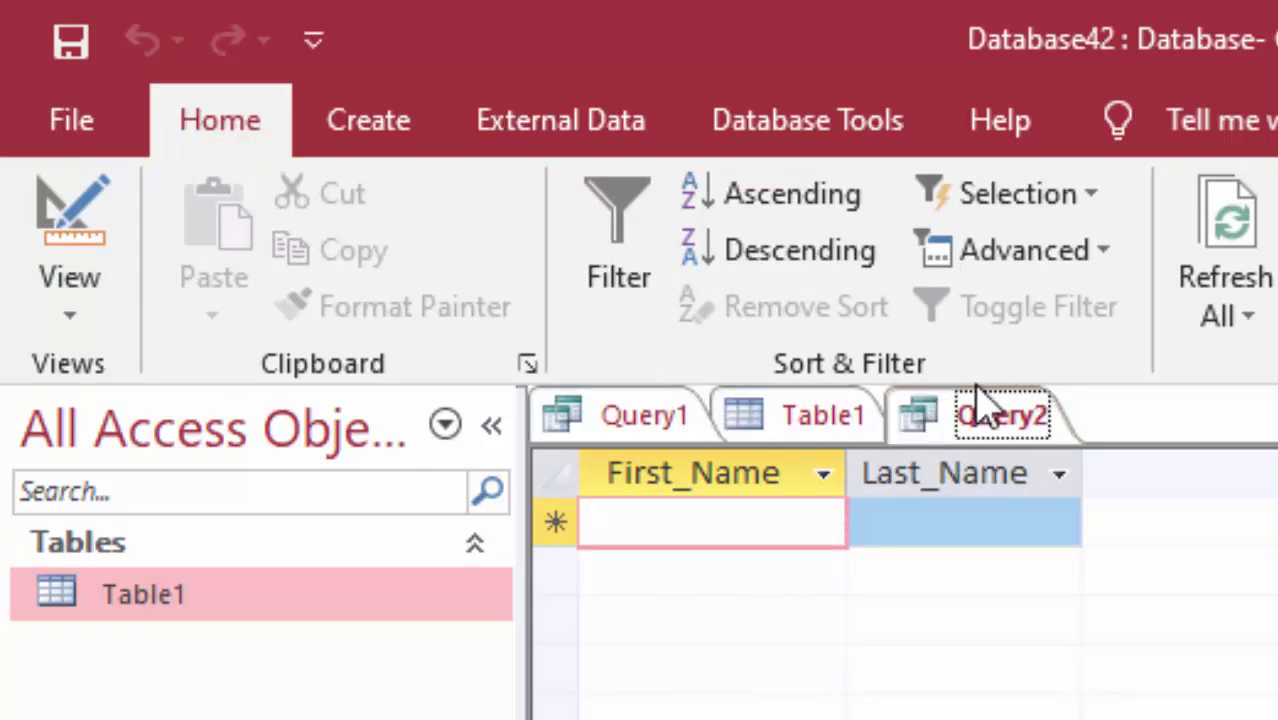
Step: Switch Query2 back to SQL View and delete the end of its statement
click(65, 325)
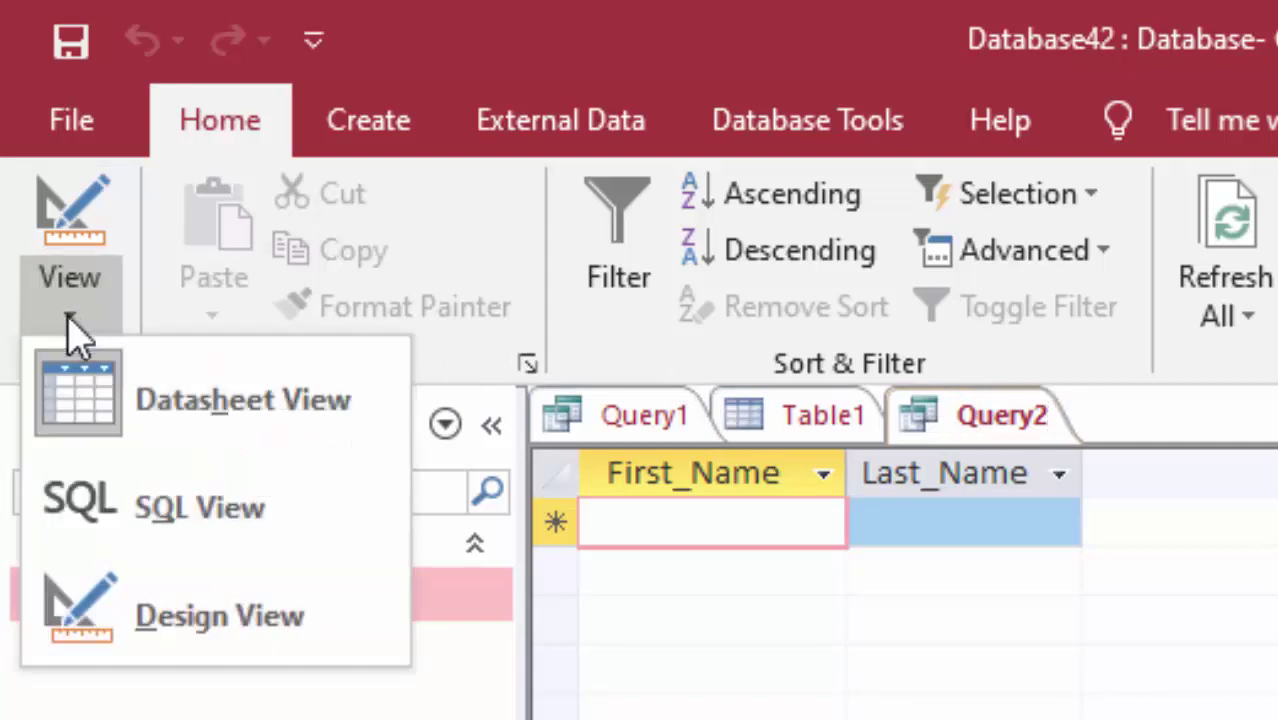
click(172, 500)
click(828, 478)
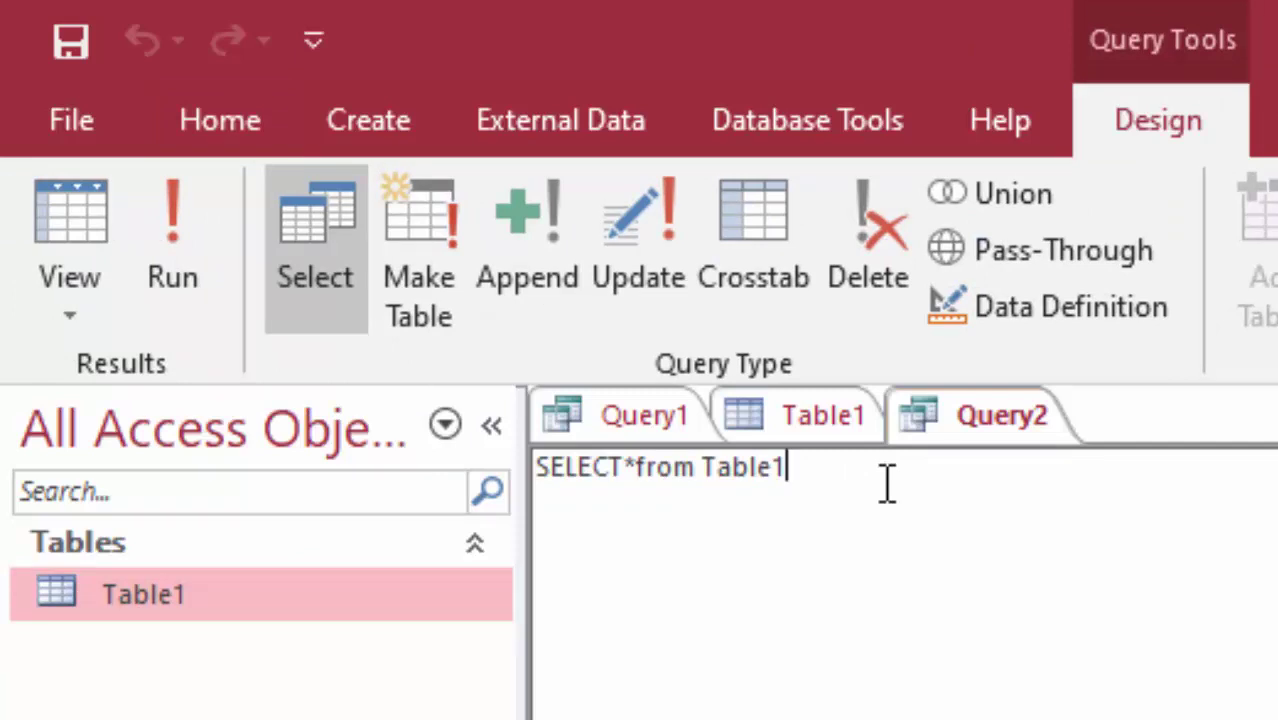
key(BackSpace)
key(BackSpace)
key(BackSpace)
key(BackSpace)
key(BackSpace)
key(BackSpace)
key(BackSpace)
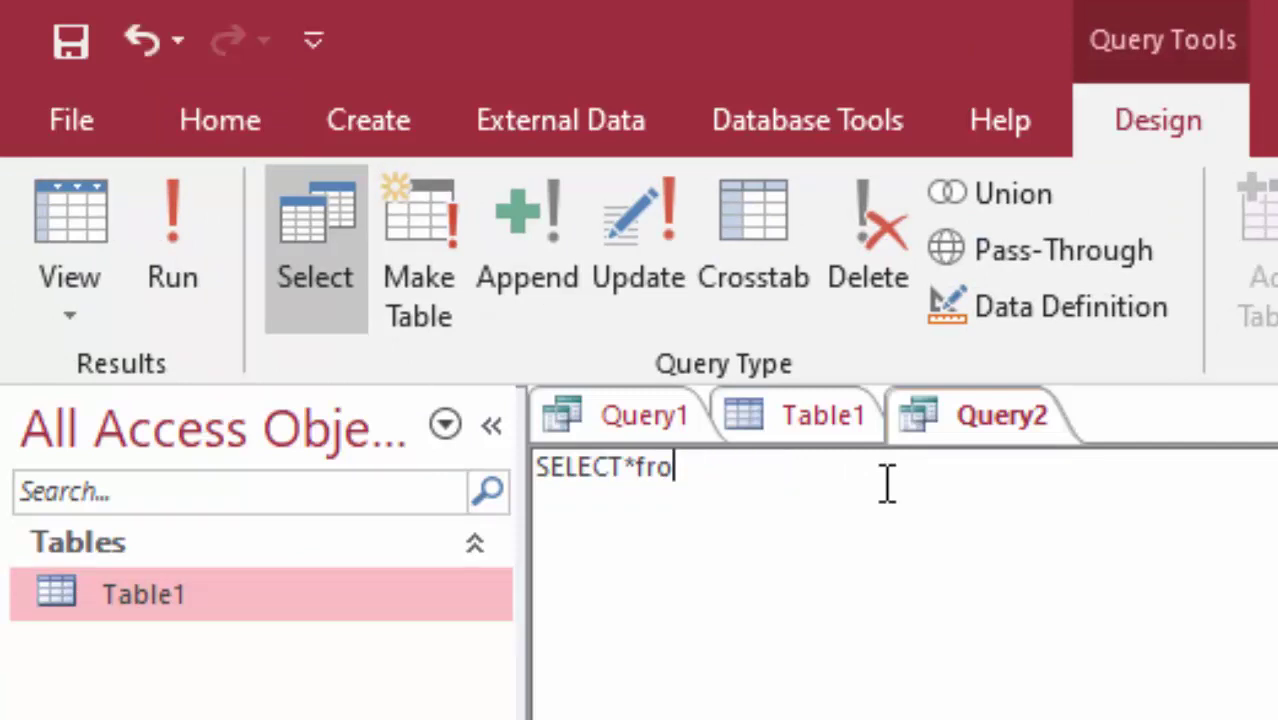
key(BackSpace)
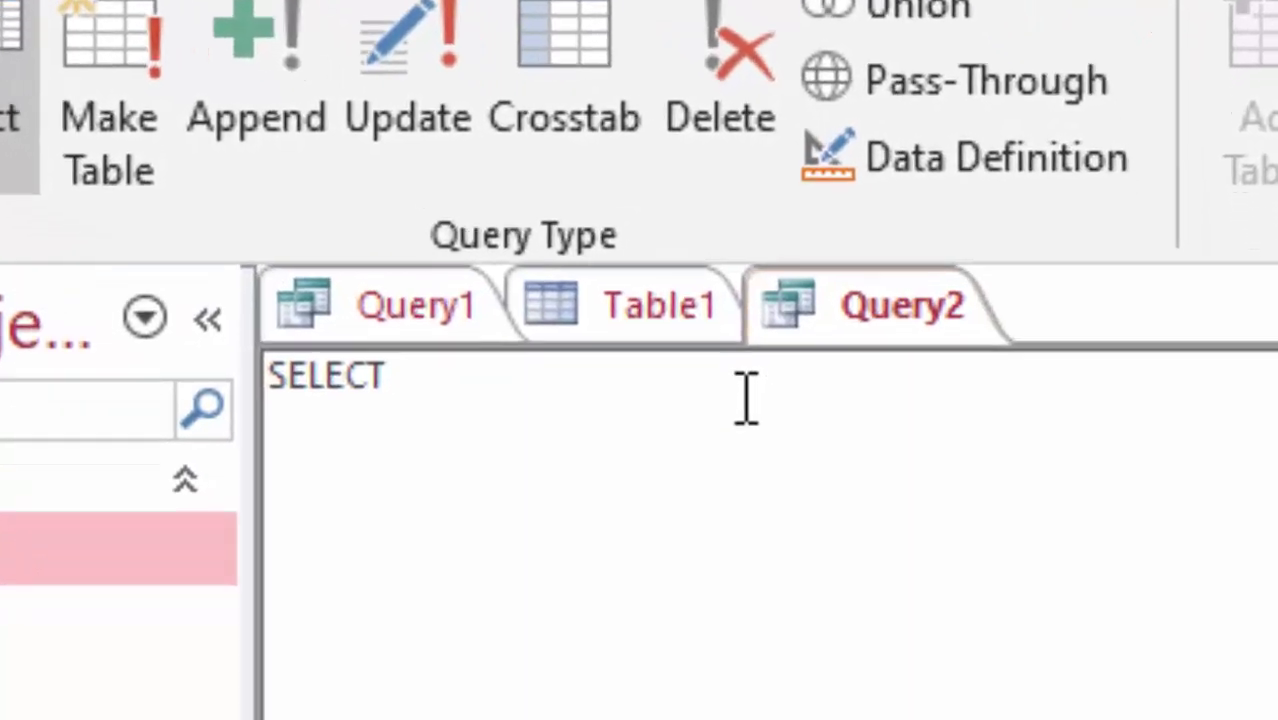
Step: Rewrite the SQL as SELECT First_Name, with from Table1 on the next line
text(Fis)
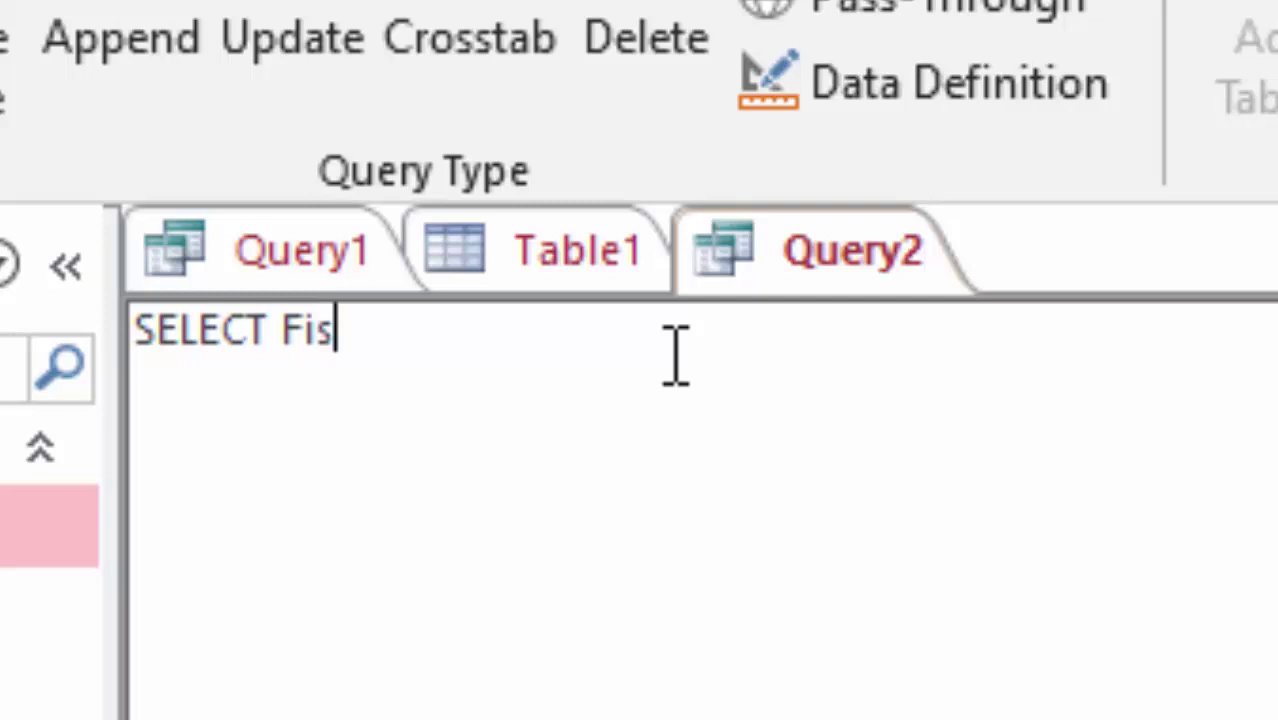
key(BackSpace)
text(rs)
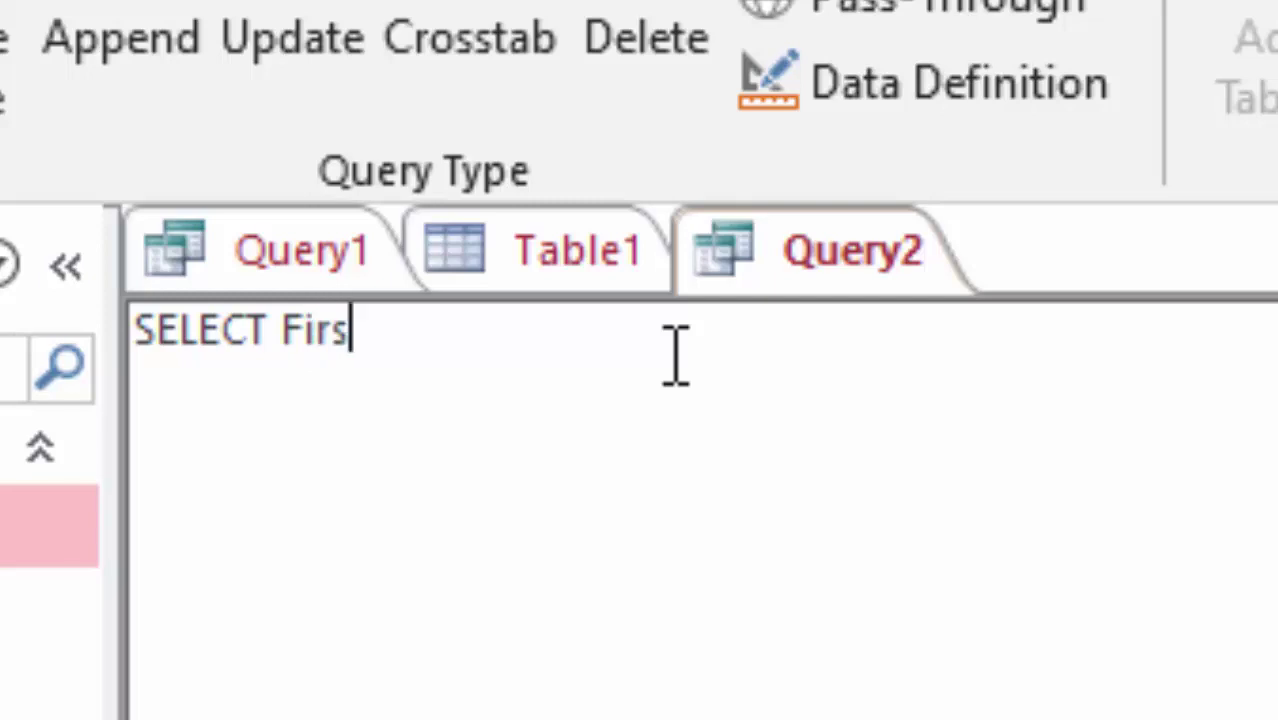
text(t_N)
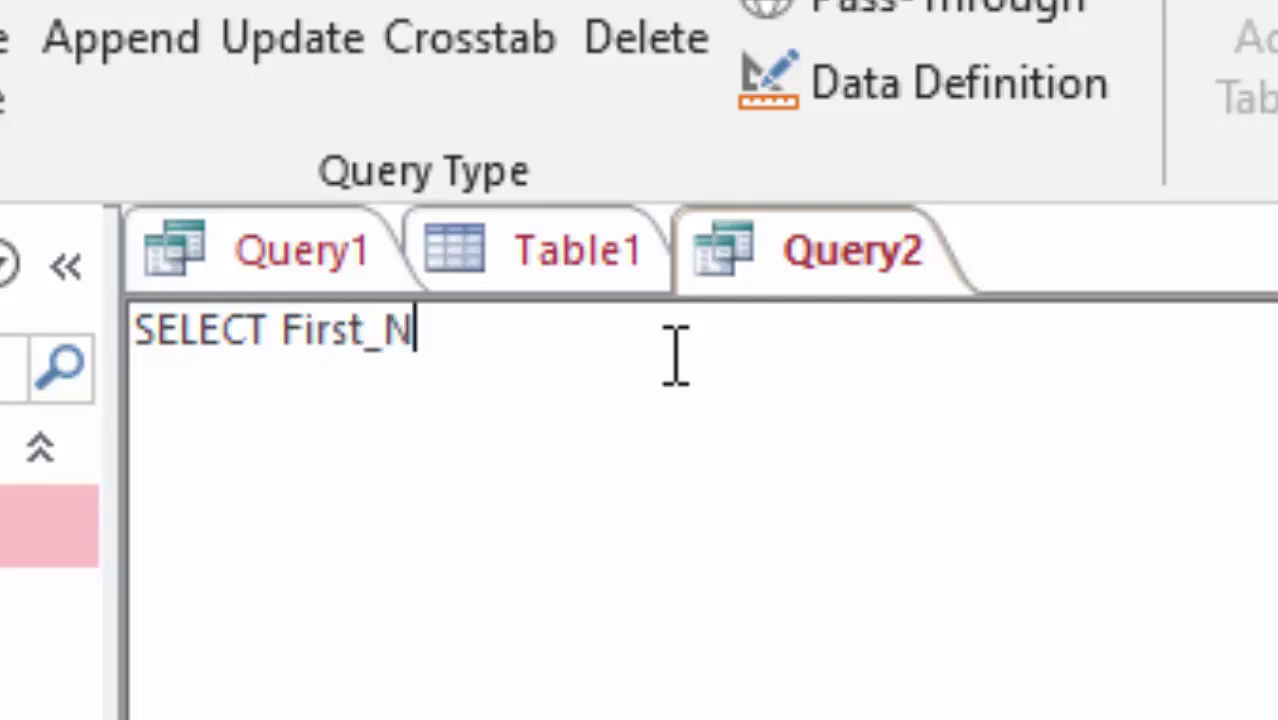
text(ame)
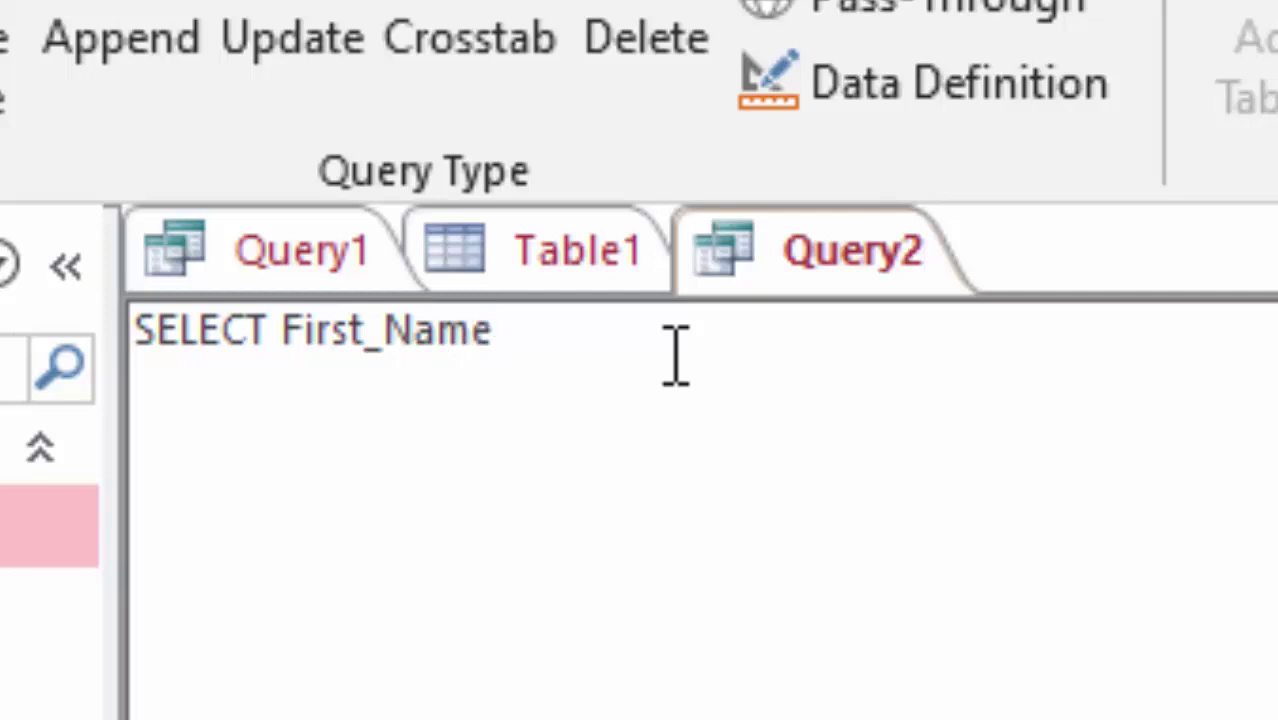
key(Return)
text(from )
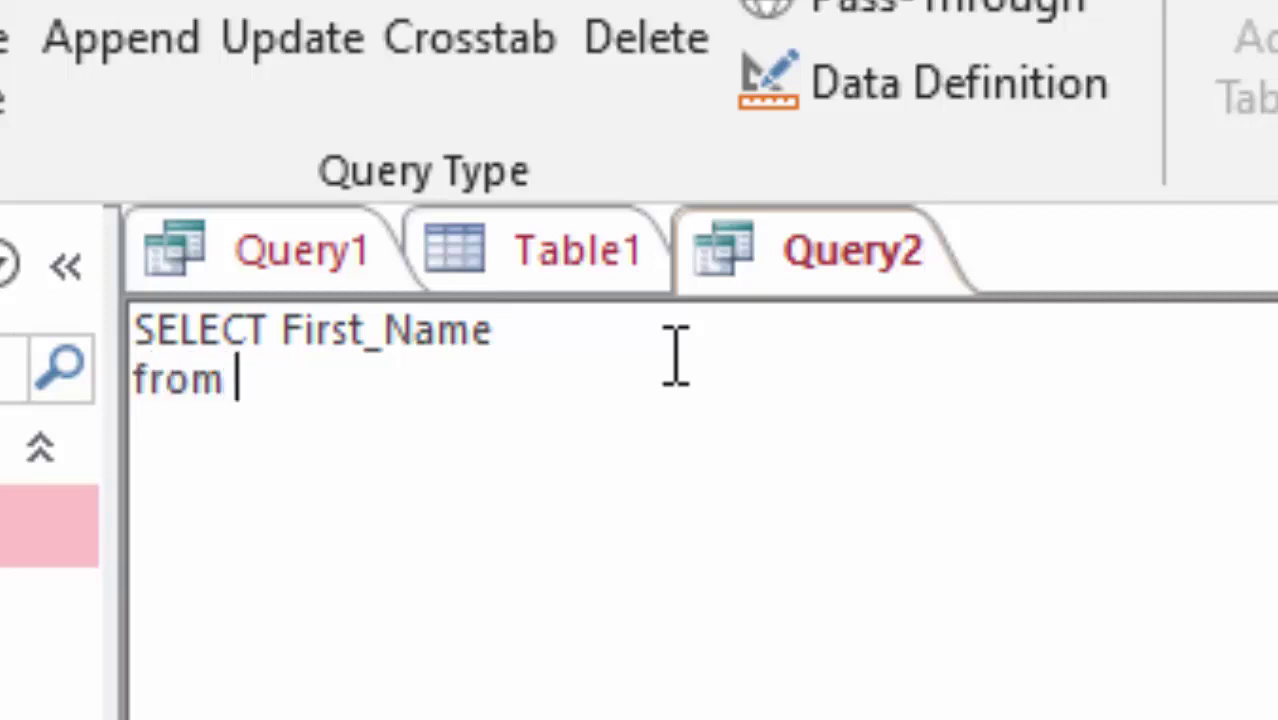
text(t)
key(BackSpace)
text(Ta)
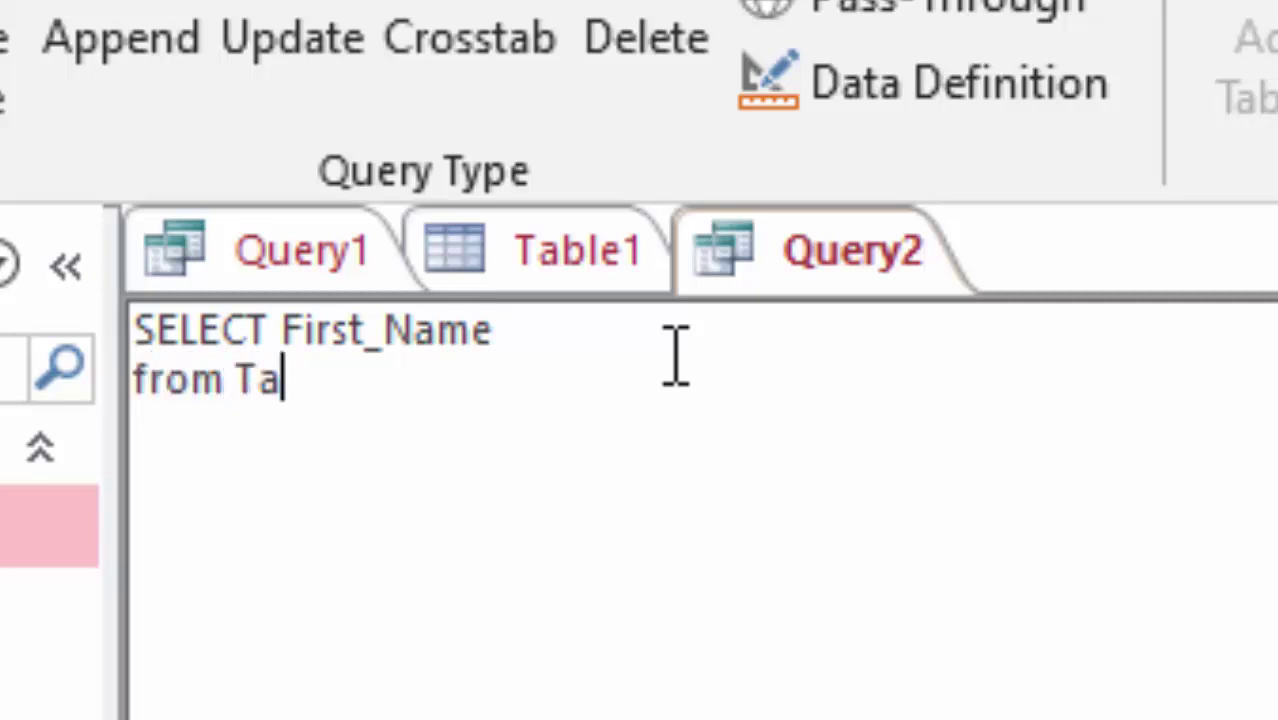
text(ble1)
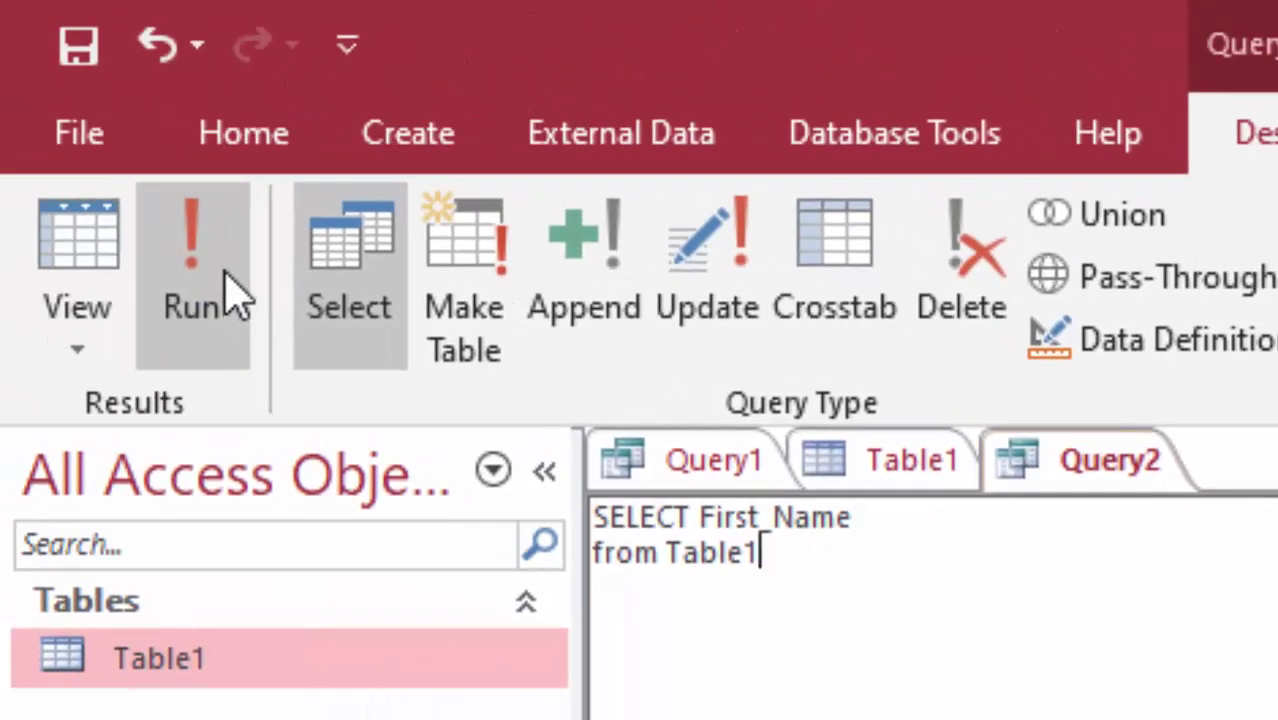
Step: Run Query2 to get an empty First_Name column, widen it, and bring up Table1
click(226, 290)
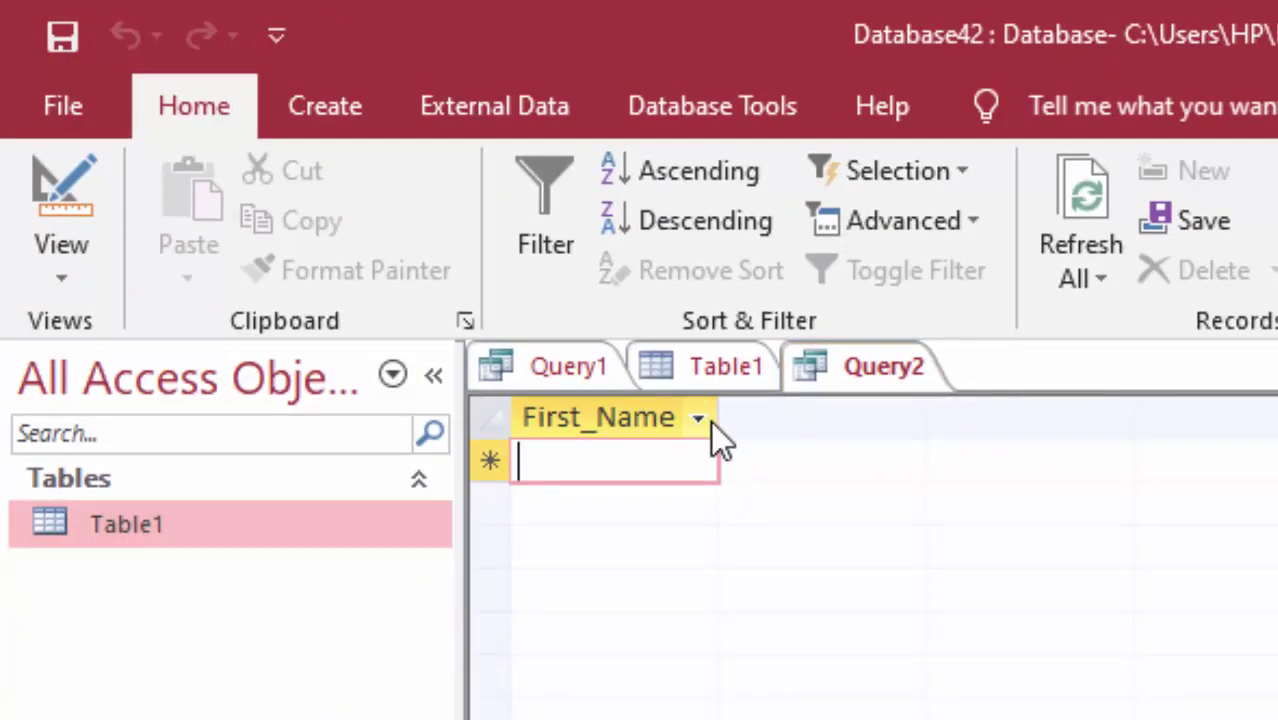
drag(722, 412, 737, 414)
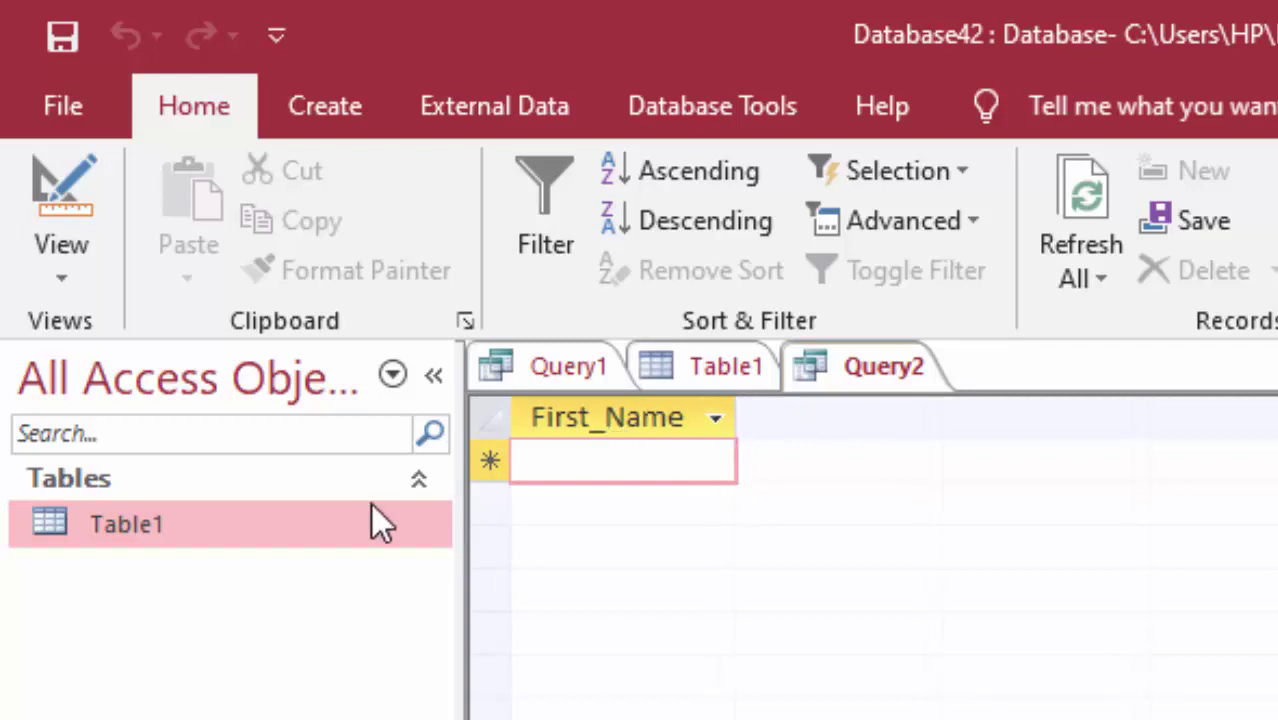
click(575, 370)
Step: Enter the first person's first name and last name as Table1's first record
click(706, 362)
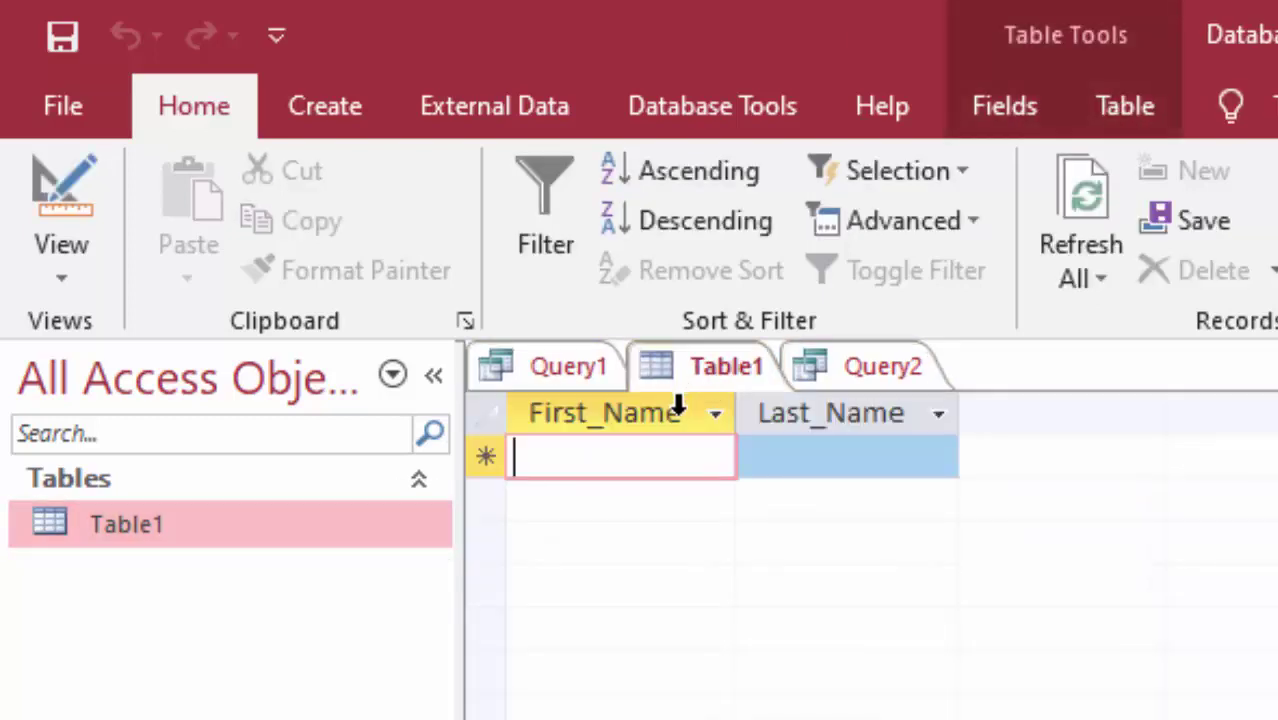
click(556, 374)
click(728, 371)
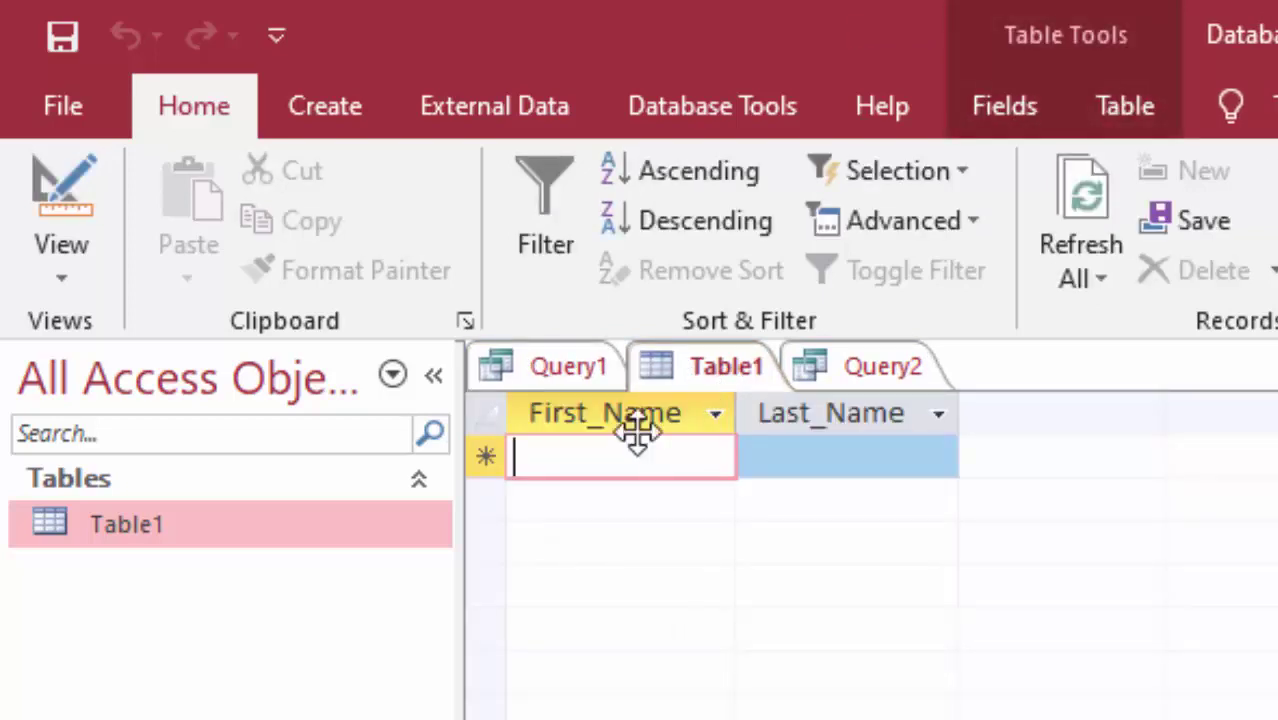
text(Suraj)
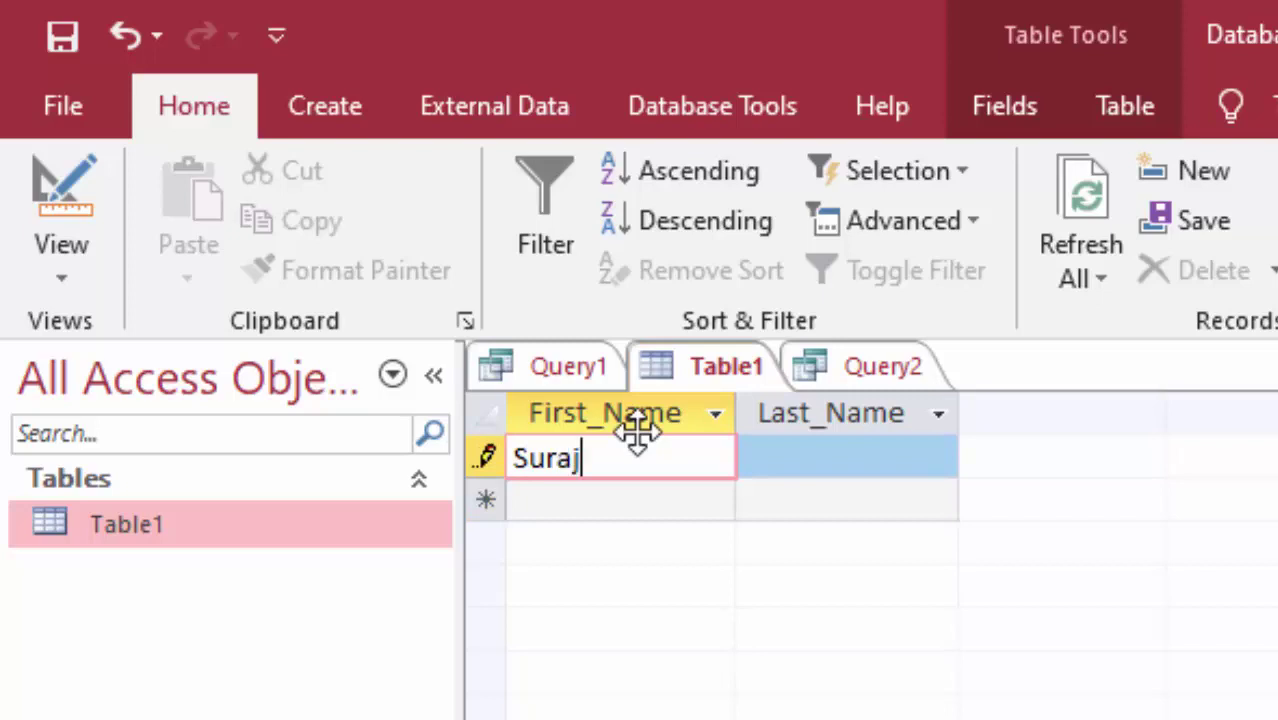
key(Tab)
text(Ti)
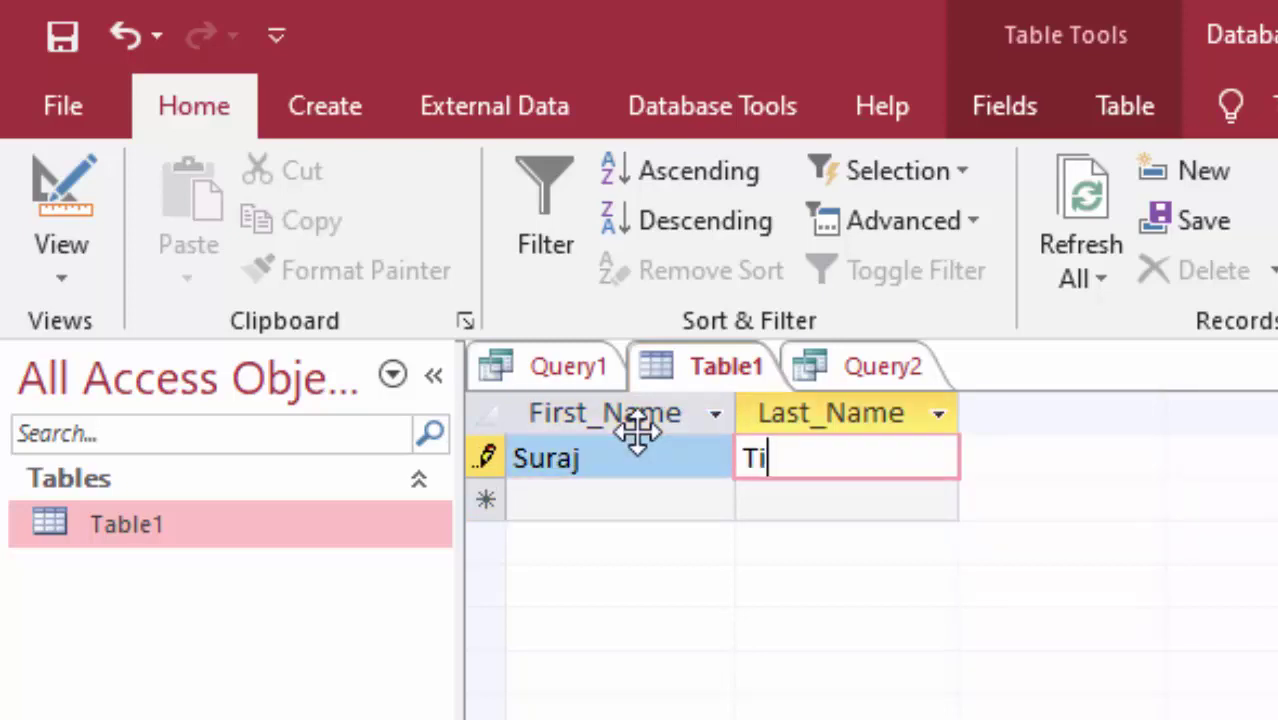
text(wari)
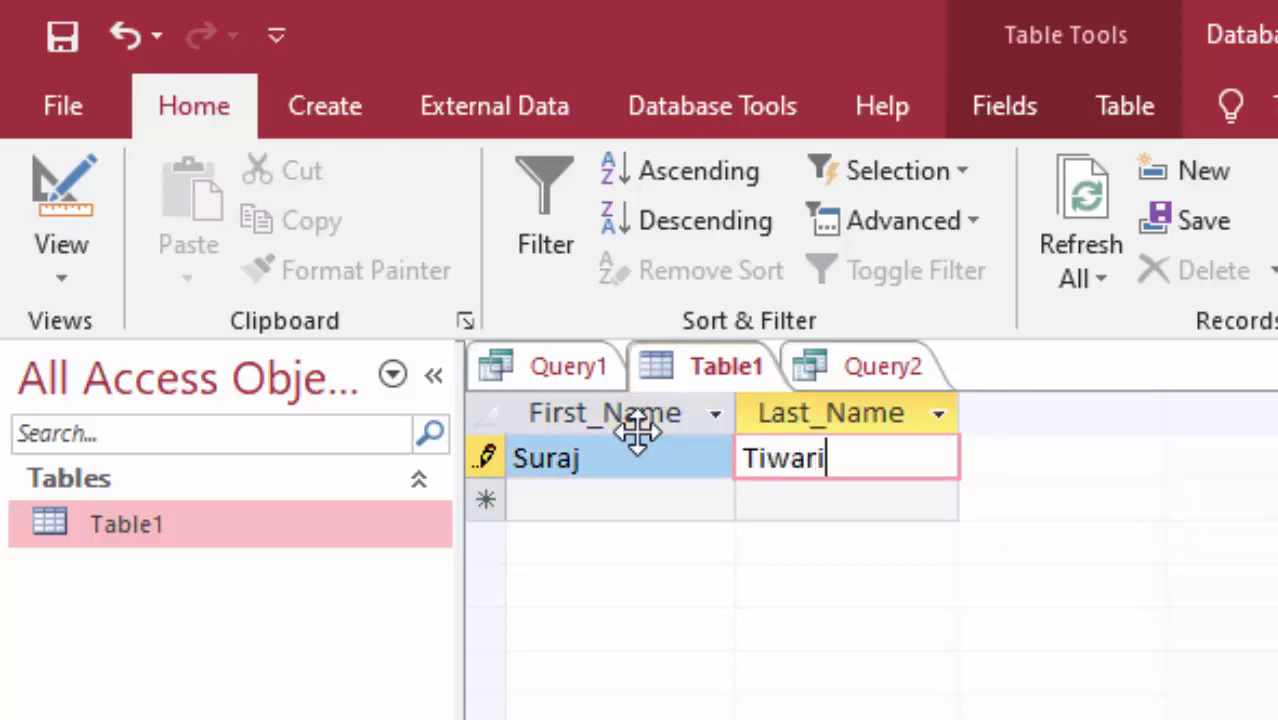
key(Tab)
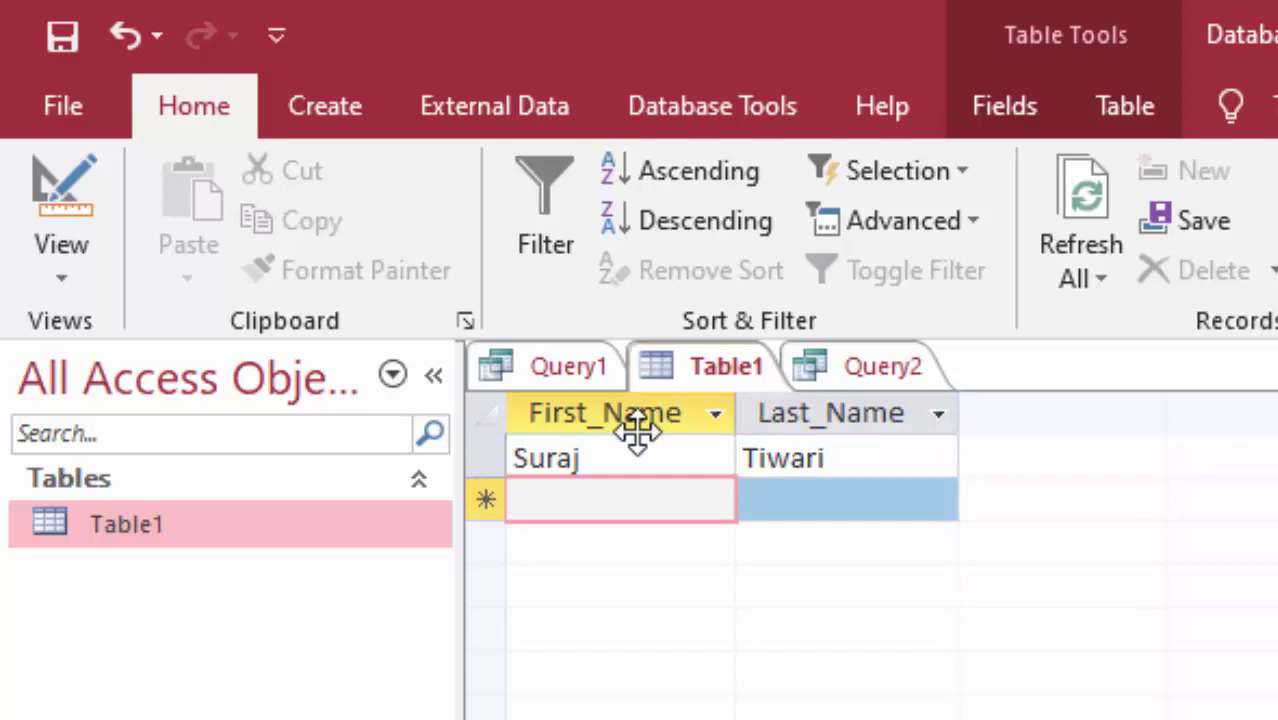
Step: Enter a second person's first and last name, then save the table
text(Man)
text(oj)
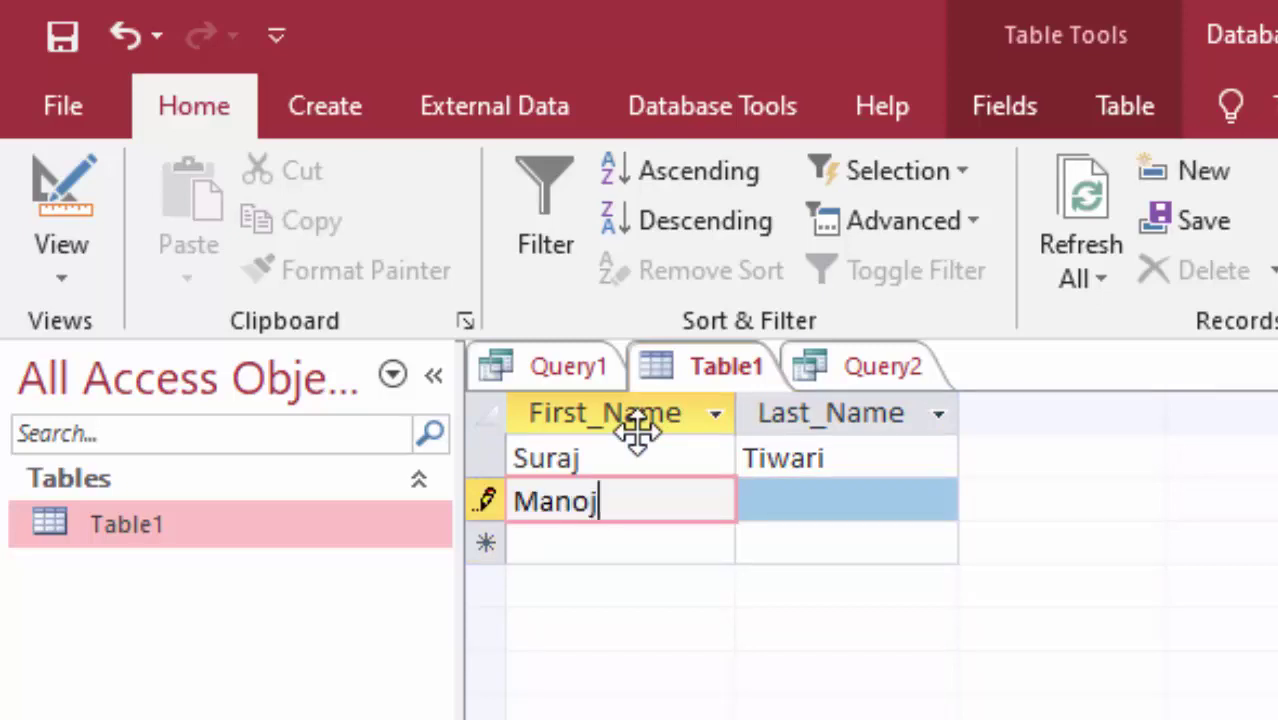
key(Tab)
text(Si)
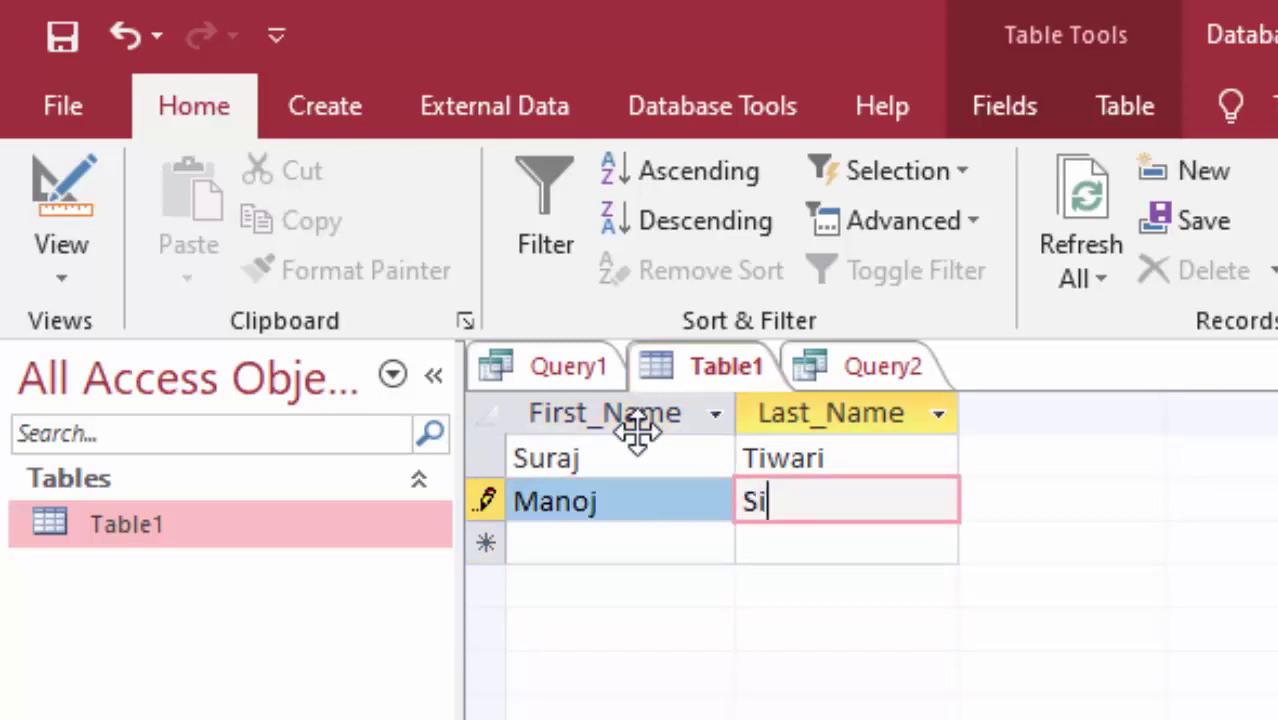
text(ngh)
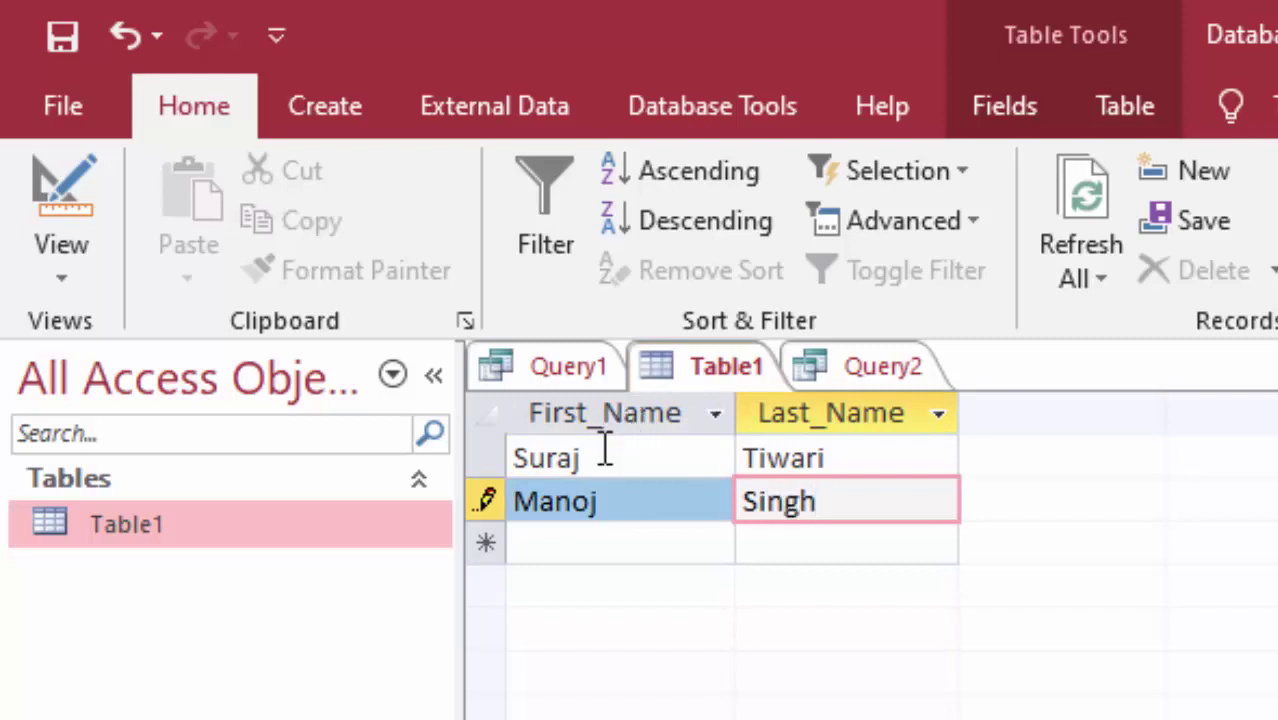
click(62, 37)
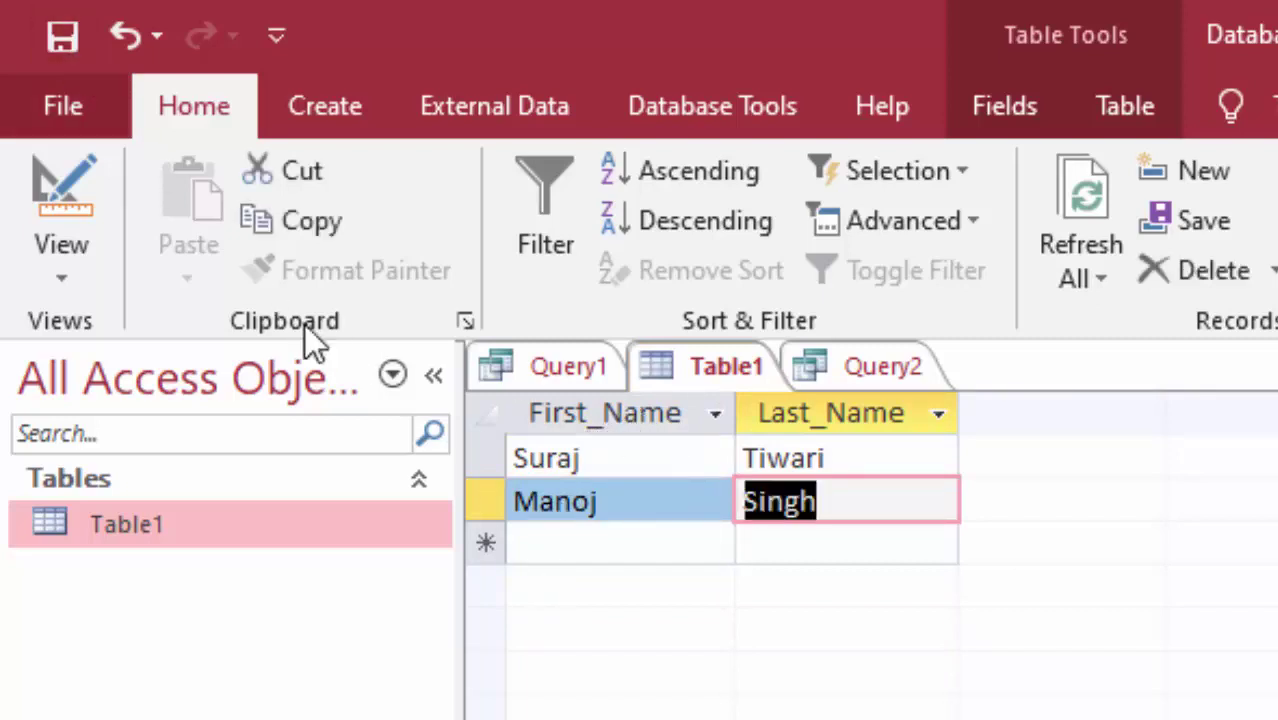
Step: Rerun Query2 with Refresh All so its First_Name column shows both first names from Table1
click(869, 370)
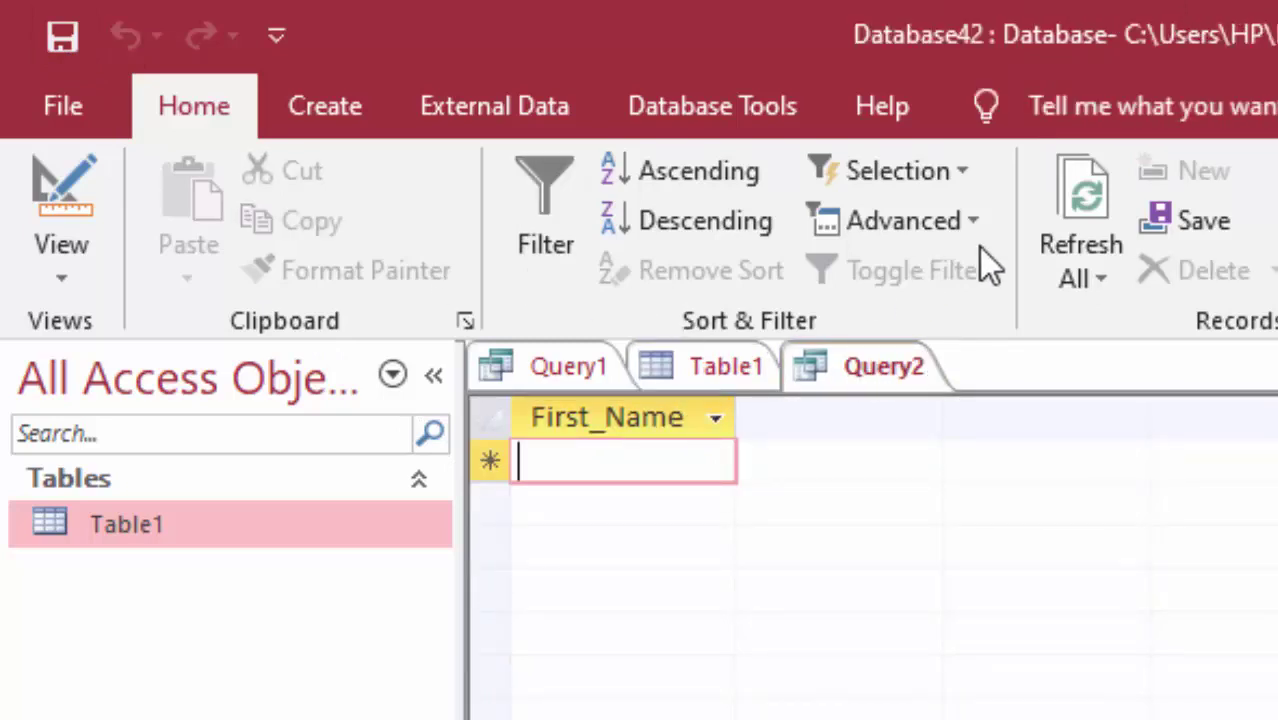
click(1068, 200)
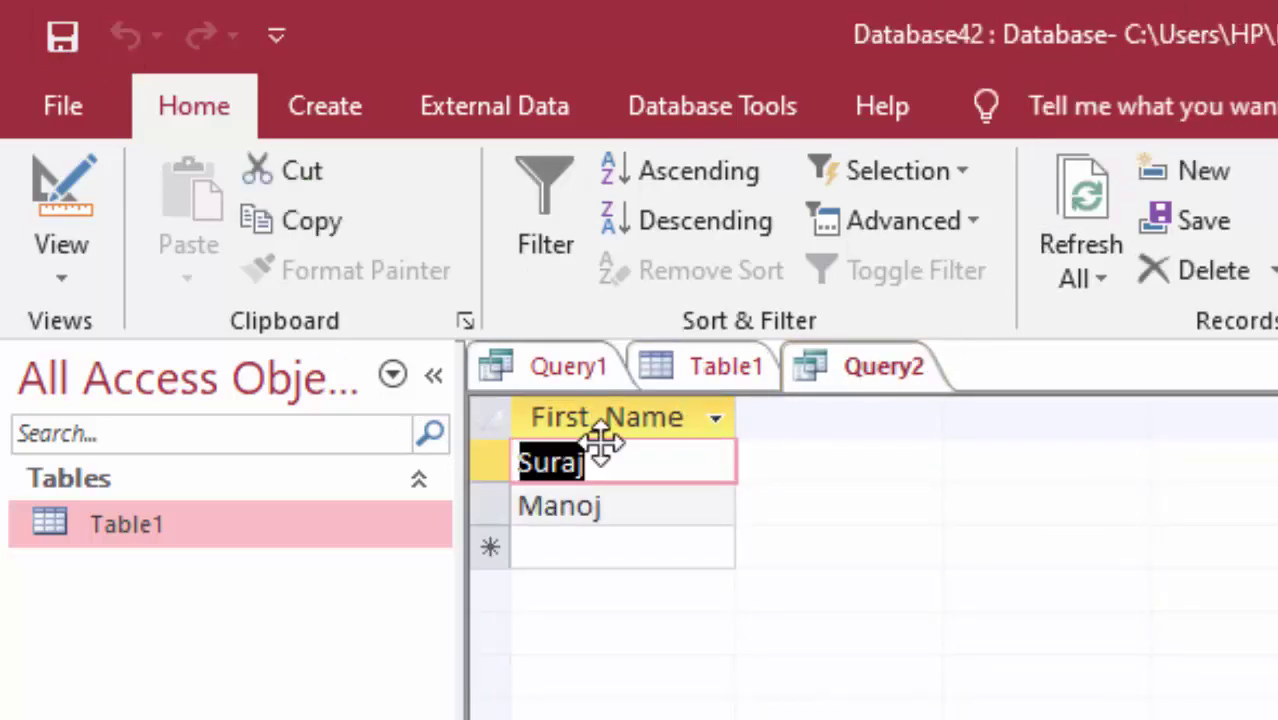
click(628, 510)
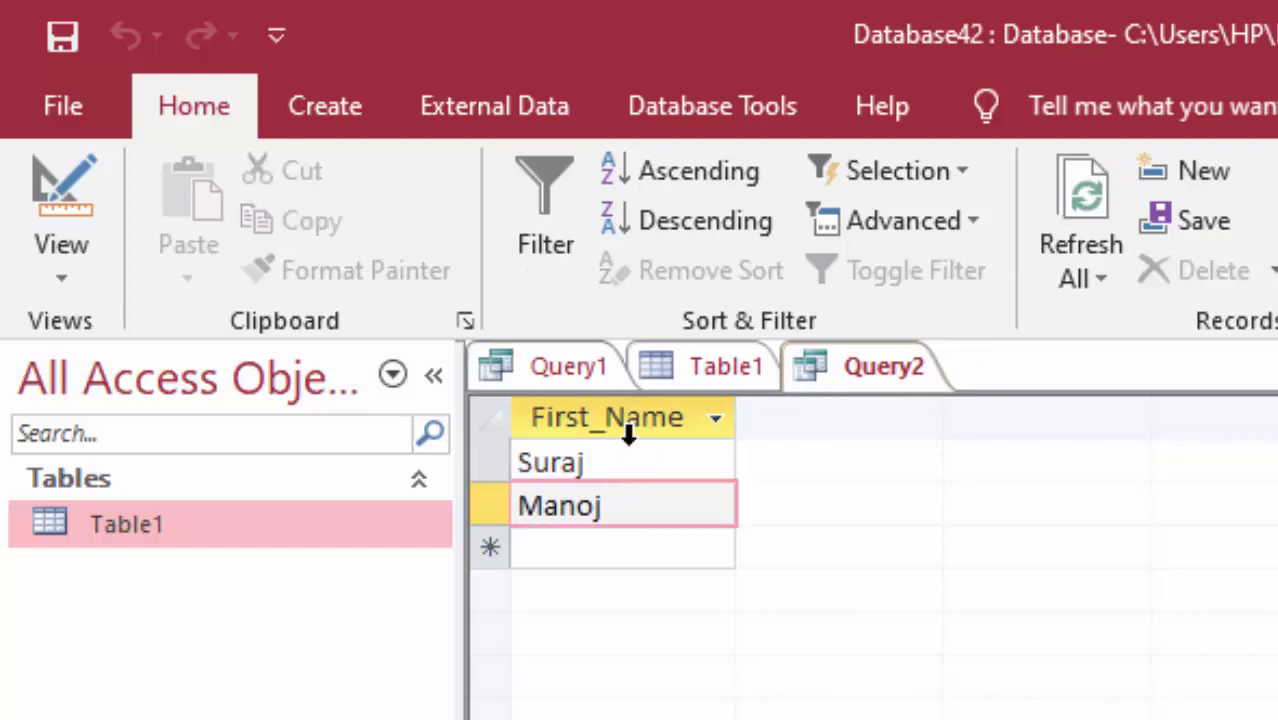